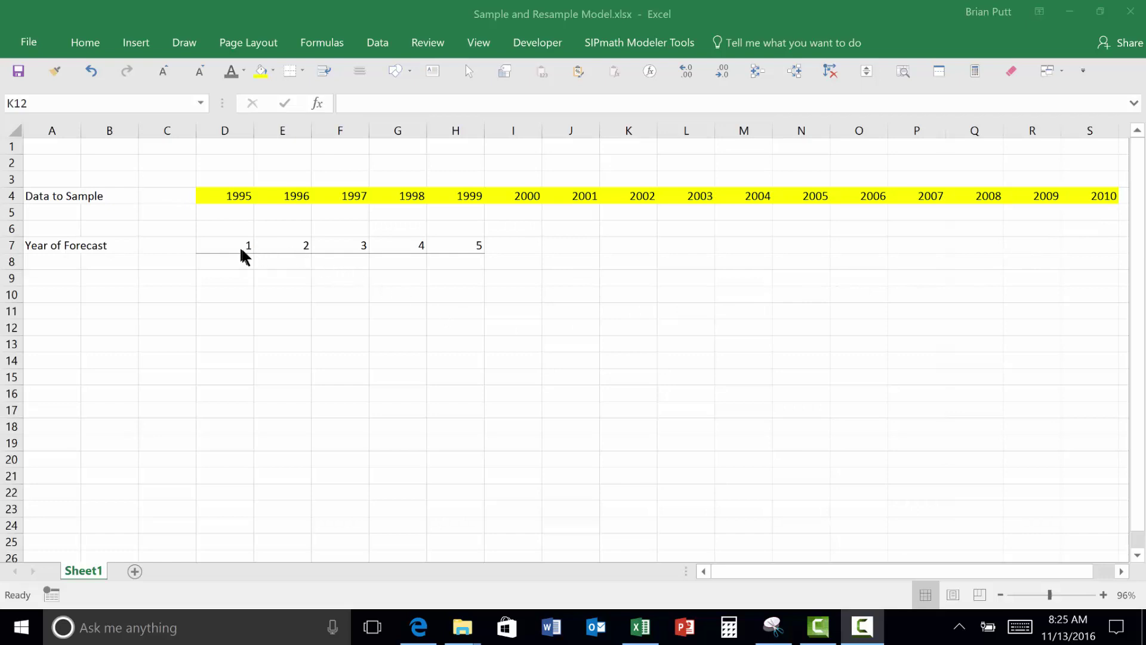
# Initialize SIPmath for the workbook with 1000 trials in Generate Mode.
pyautogui.click(571, 277)
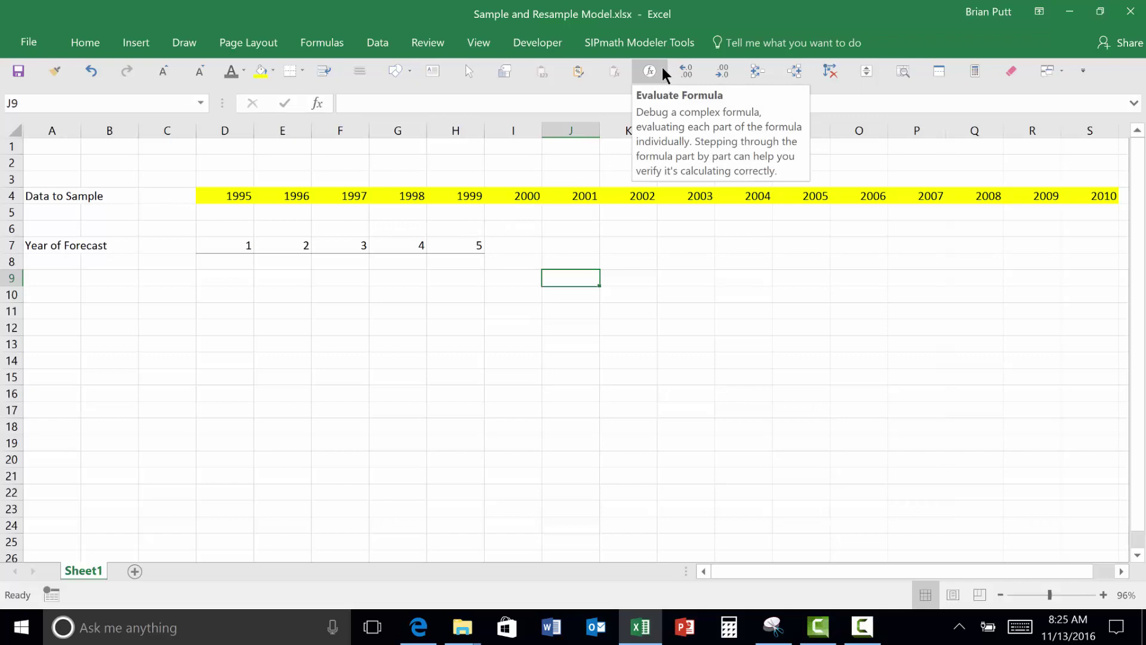
pyautogui.click(635, 44)
pyautogui.click(16, 83)
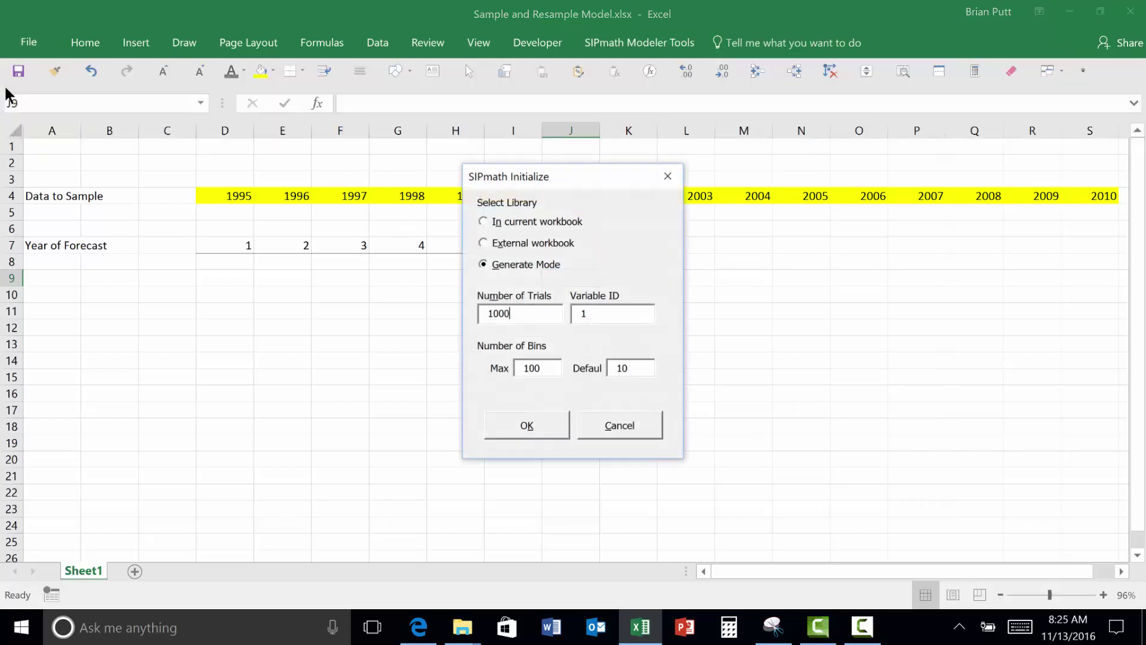
pyautogui.click(540, 435)
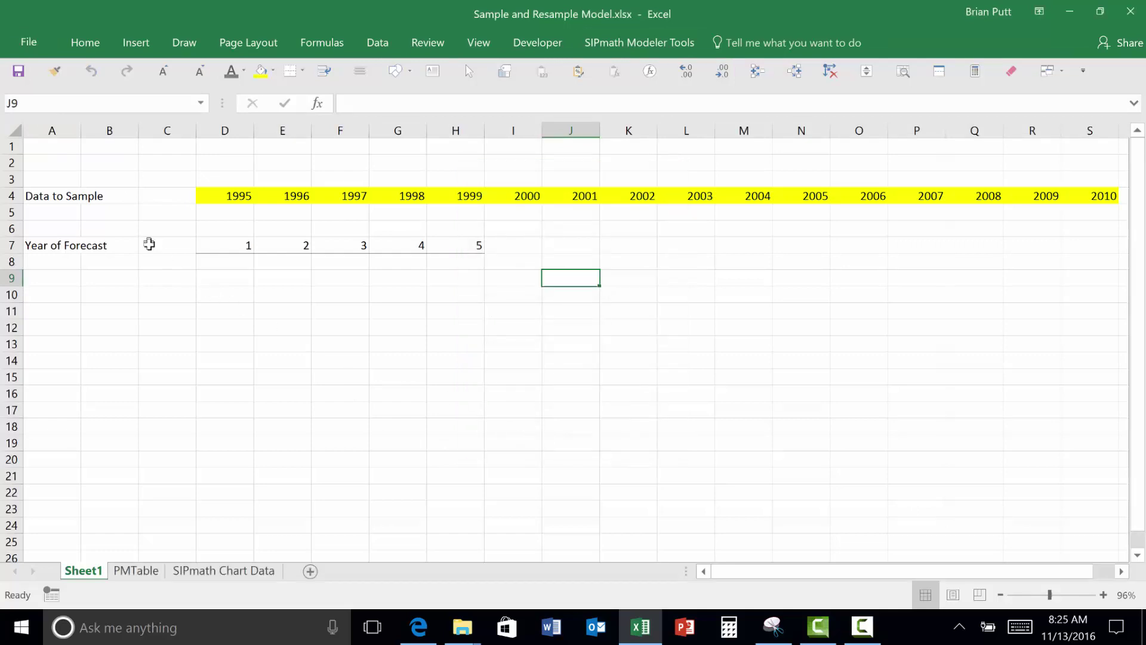
# Label cell A8 'Forecast' and select the forecast cells D8:H8.
pyautogui.click(42, 261)
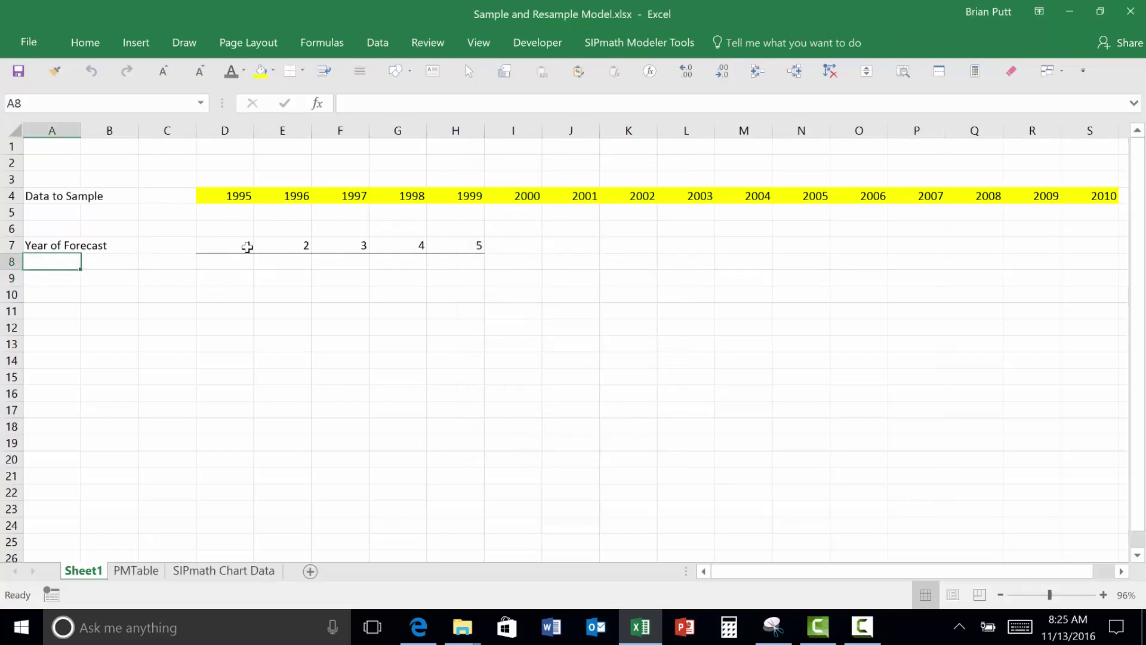
pyautogui.write('Forecast')
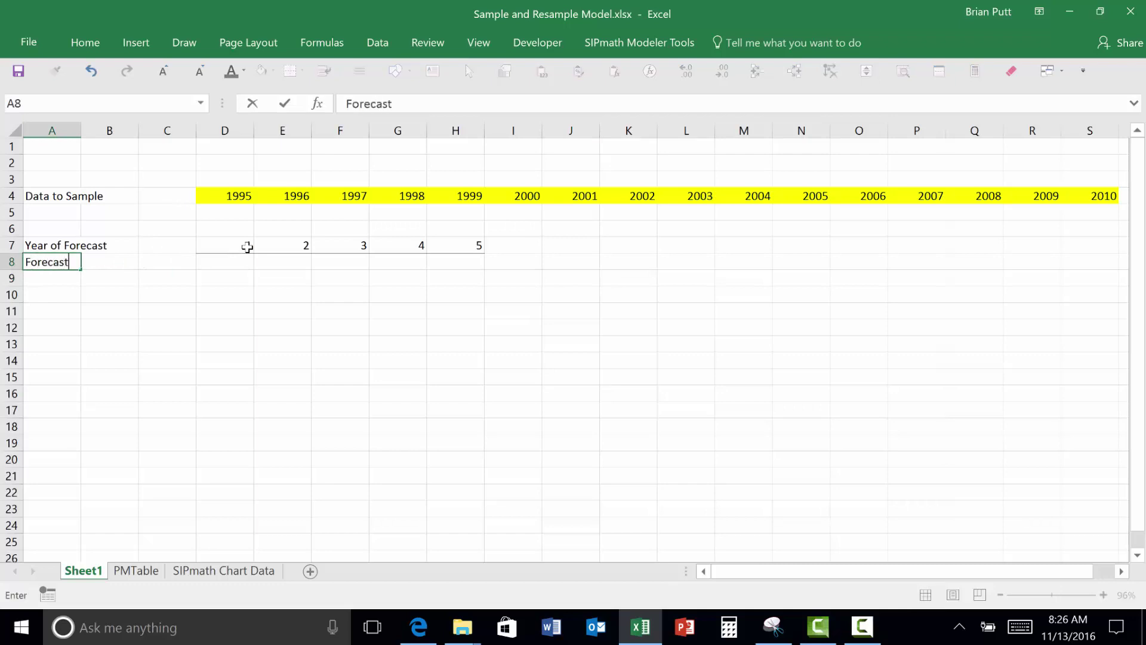
pyautogui.press('Tab')
pyautogui.press('Tab')
pyautogui.press('Tab')
pyautogui.hotkey('shift', 'Right')
pyautogui.hotkey('shift', 'Right')
pyautogui.hotkey('shift', 'Right')
pyautogui.hotkey('shift', 'Right')
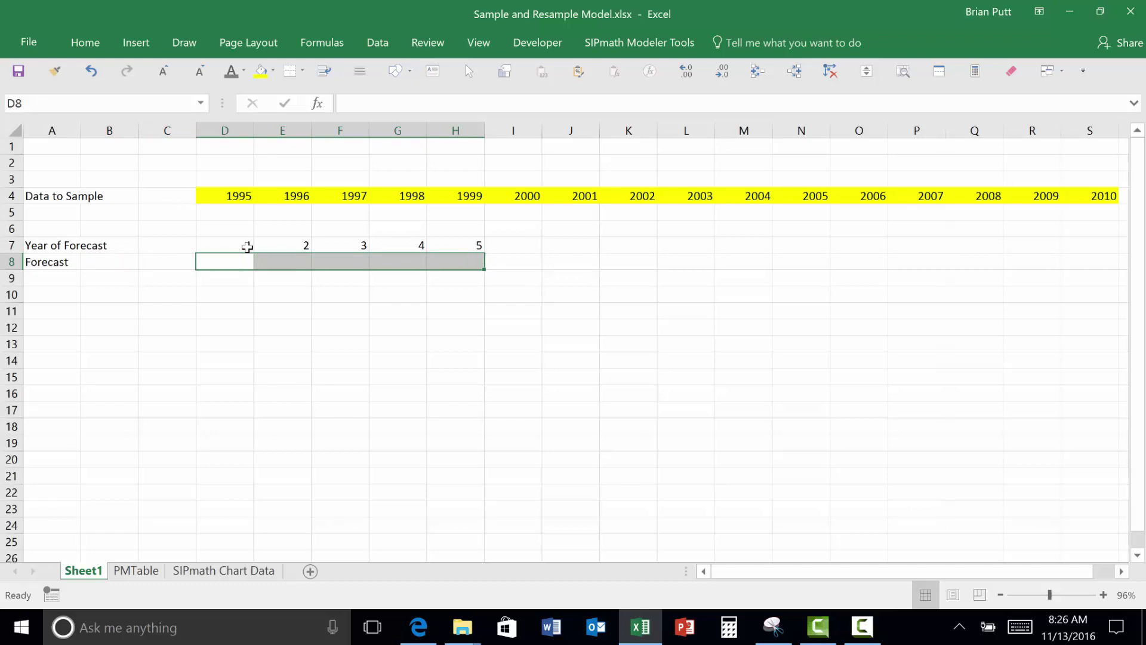
# Resample the 1995–2010 years in D4:S4 into the Forecast cells D8:H8.
pyautogui.click(657, 45)
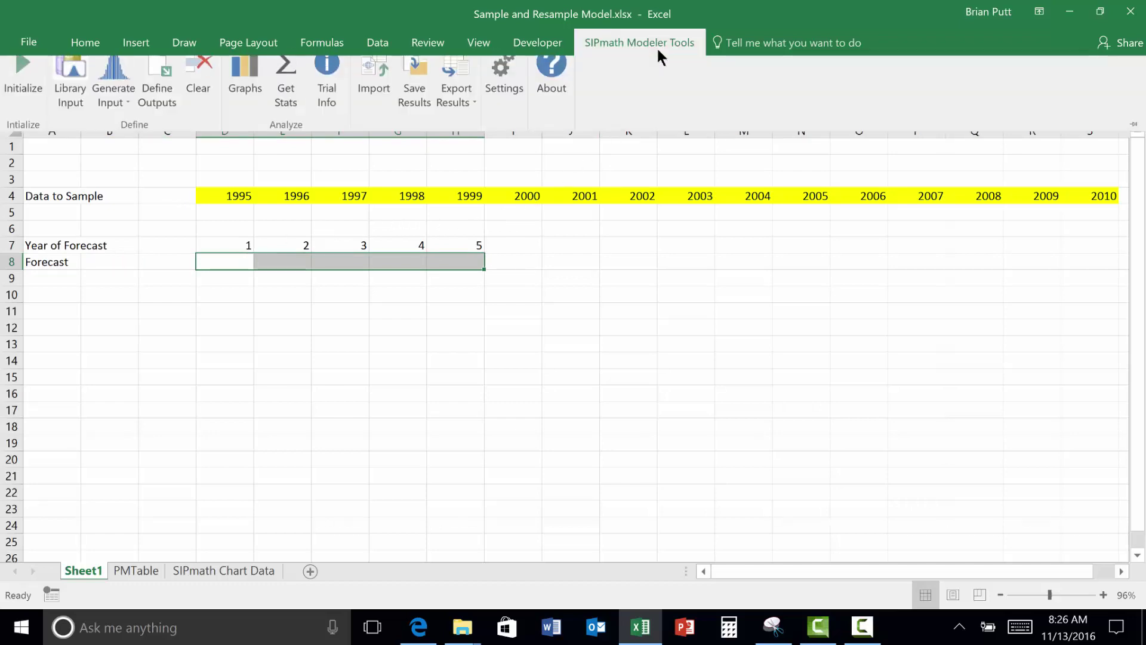
pyautogui.click(123, 74)
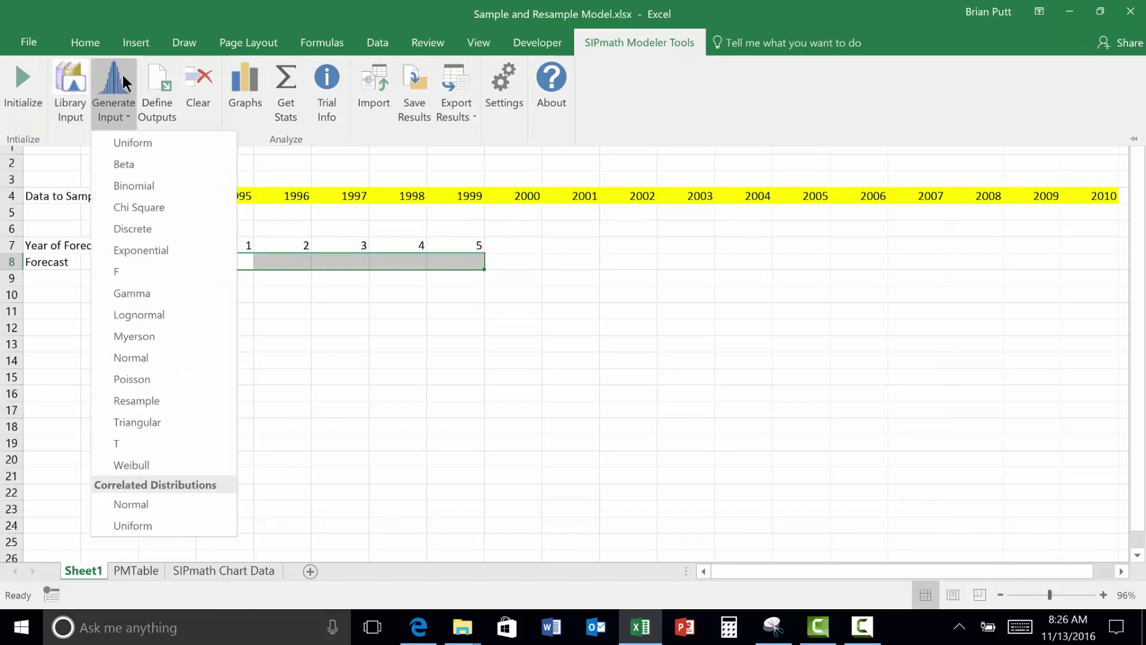
pyautogui.click(126, 401)
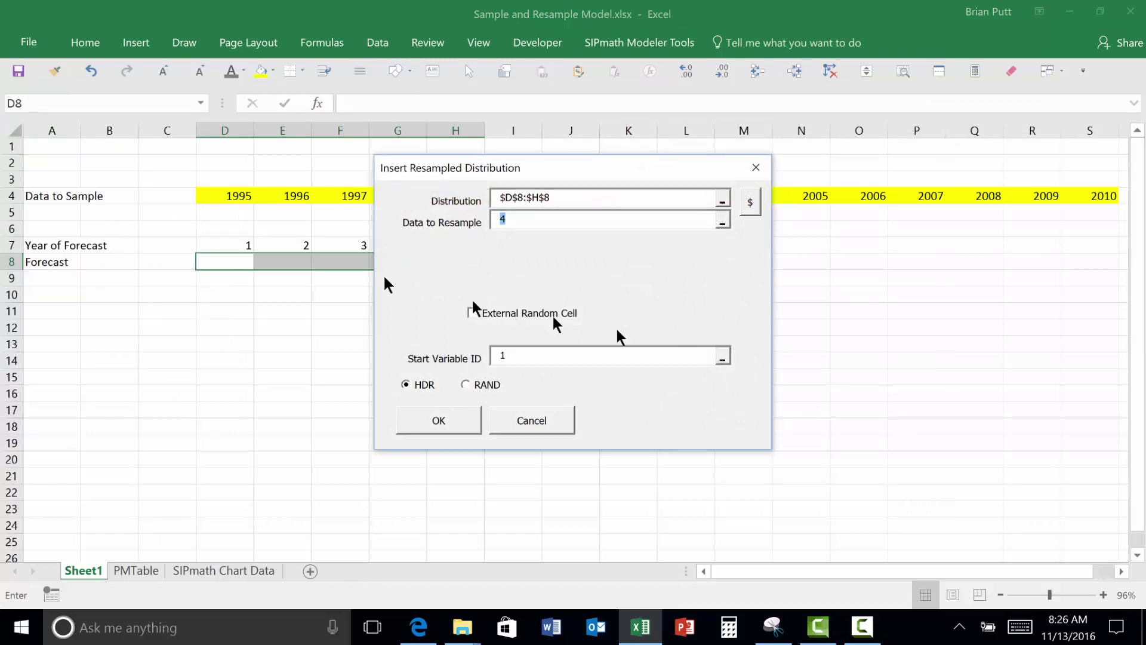
pyautogui.moveTo(513, 164); pyautogui.dragTo(629, 257)
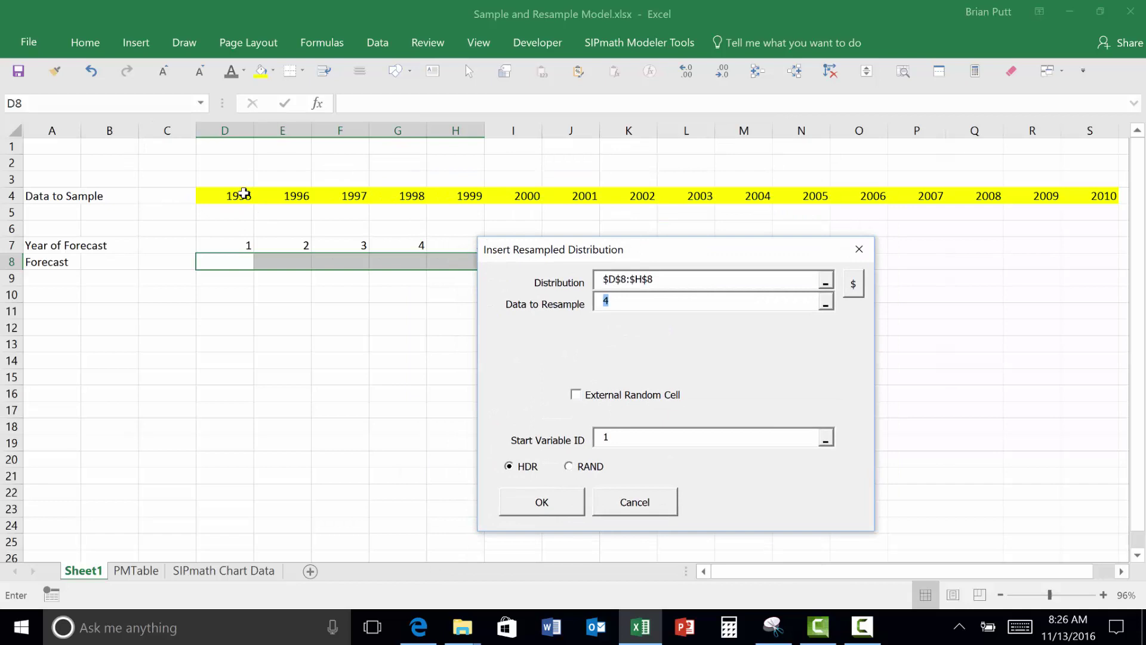
pyautogui.moveTo(238, 195); pyautogui.dragTo(1101, 198)
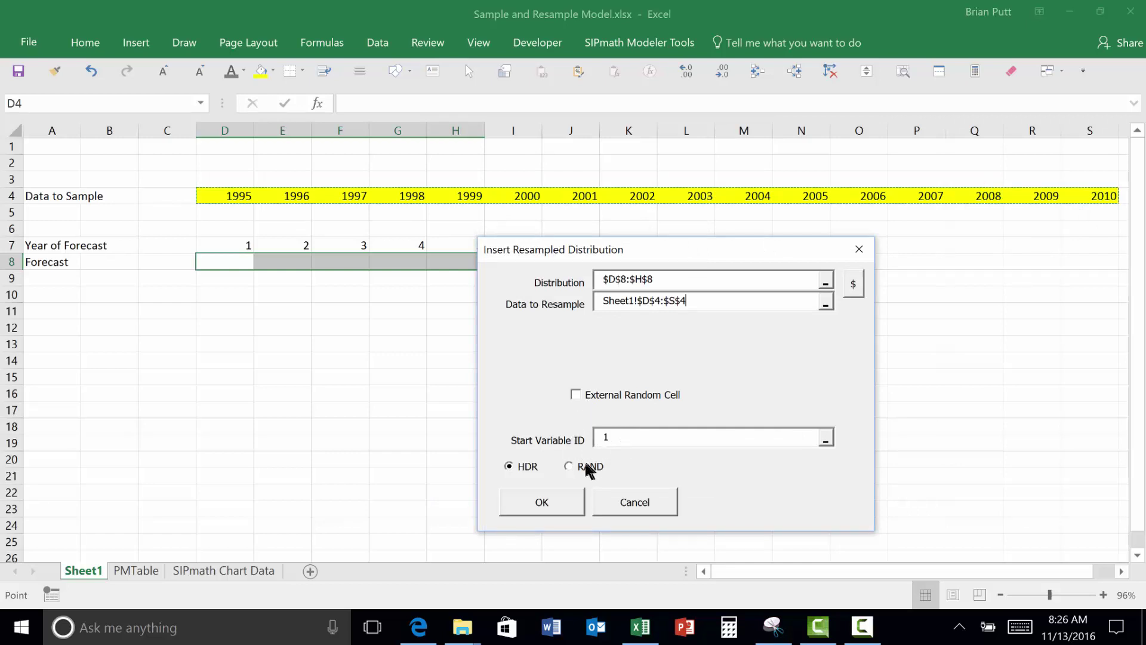
pyautogui.click(541, 505)
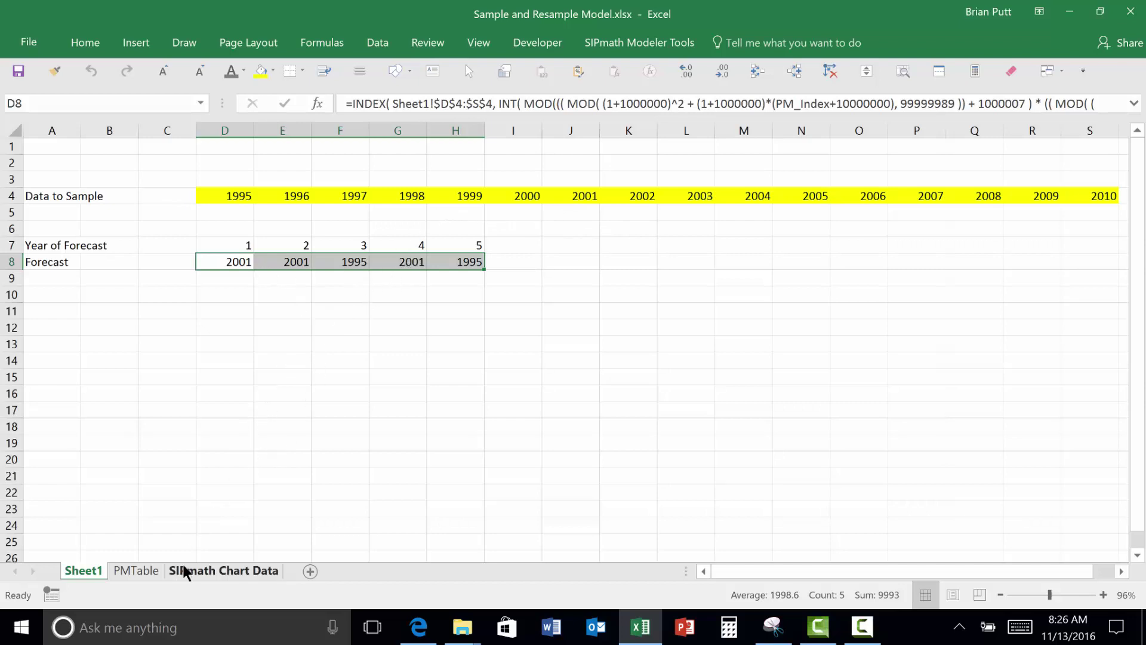
# Draw a spin button form control near cells C10 to C12.
pyautogui.click(546, 37)
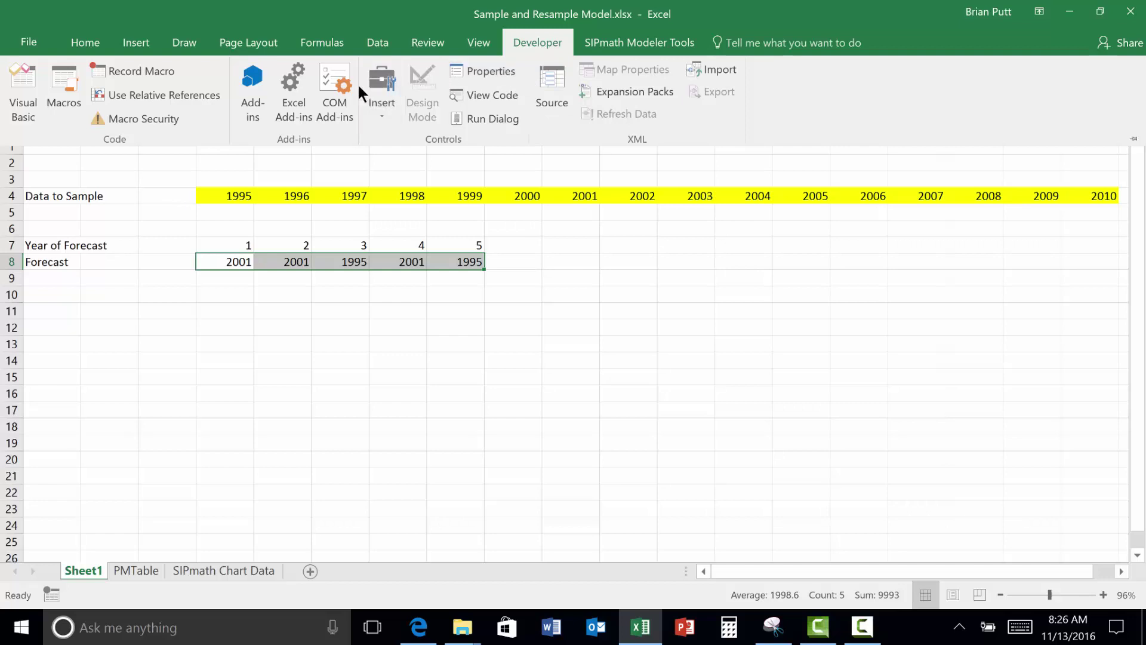
pyautogui.click(374, 87)
pyautogui.click(420, 157)
pyautogui.moveTo(135, 297); pyautogui.dragTo(226, 336)
# Give the spinner current value 1, minimum 1 and maximum 1000.
pyautogui.rightClick(210, 308)
pyautogui.click(267, 452)
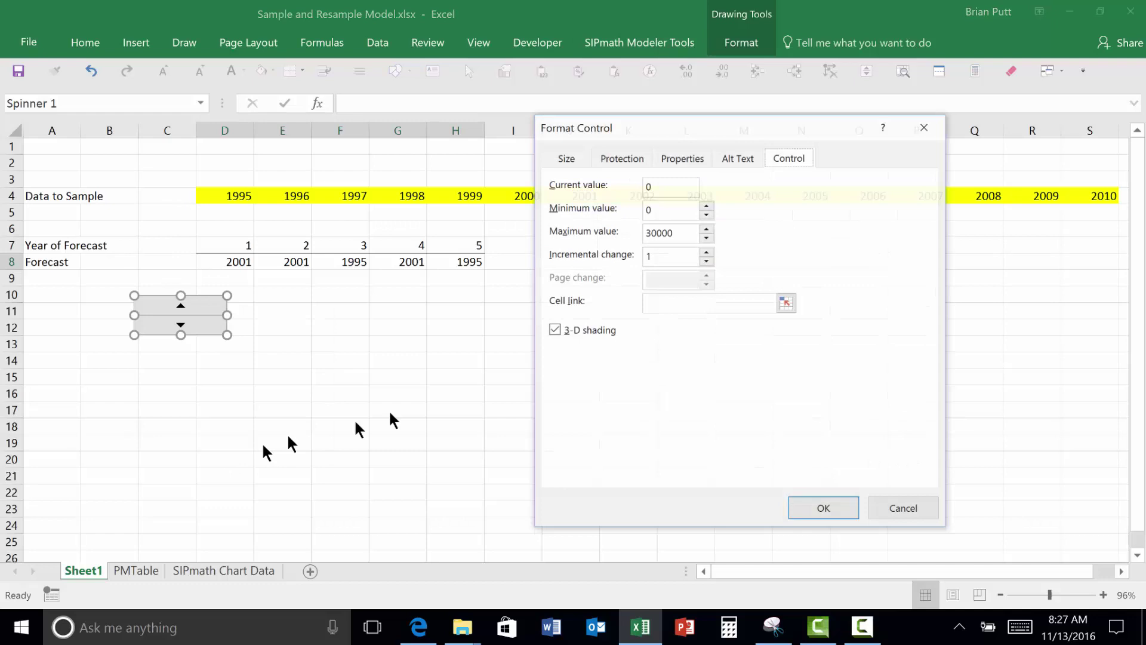
pyautogui.doubleClick(669, 187)
pyautogui.write('1')
pyautogui.press('Tab')
pyautogui.write('1')
pyautogui.press('Tab')
pyautogui.write('1')
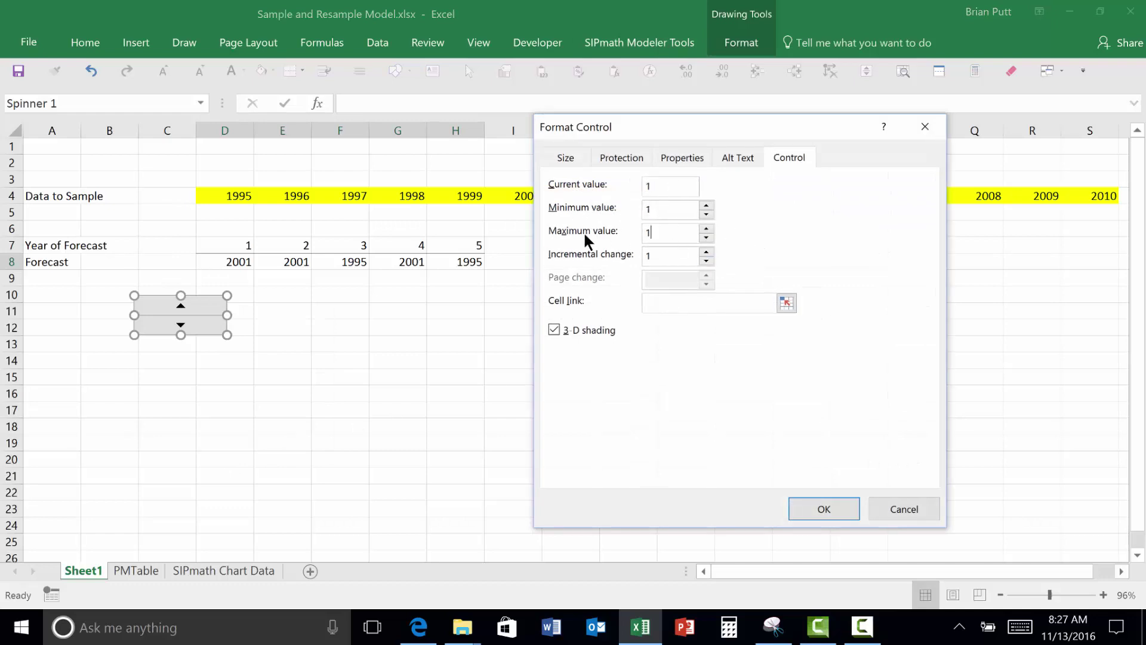
pyautogui.write('000')
# Link the spinner to cell PMTable!$A$1 and confirm its settings.
pyautogui.click(786, 303)
pyautogui.click(136, 570)
pyautogui.click(55, 188)
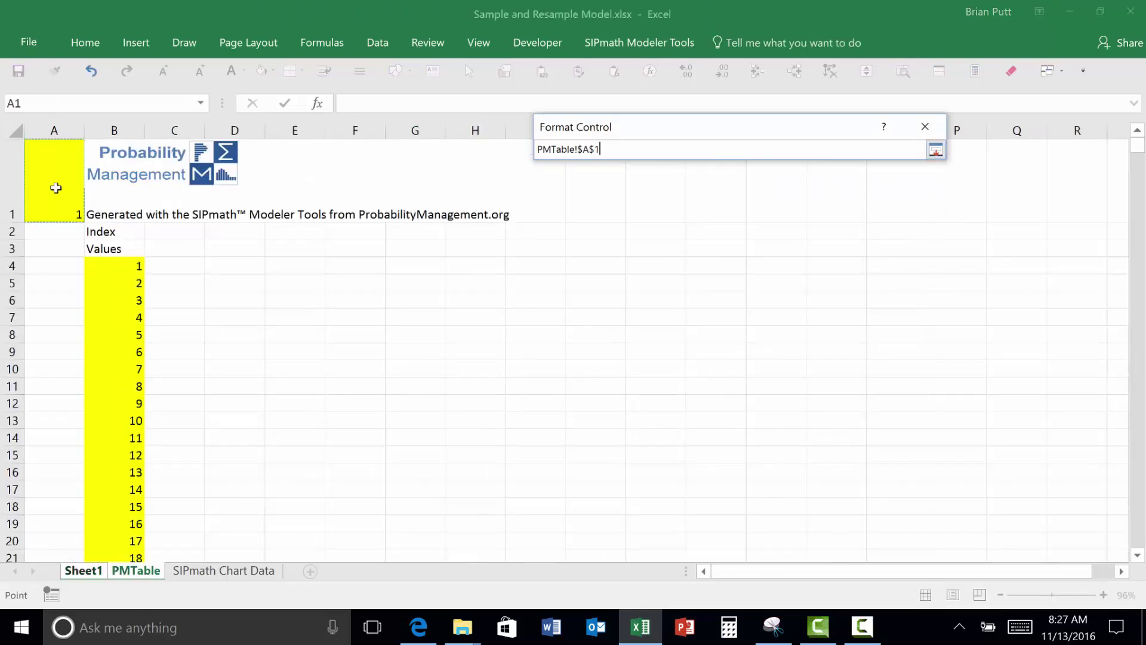
pyautogui.press('Return')
pyautogui.click(824, 508)
pyautogui.click(241, 296)
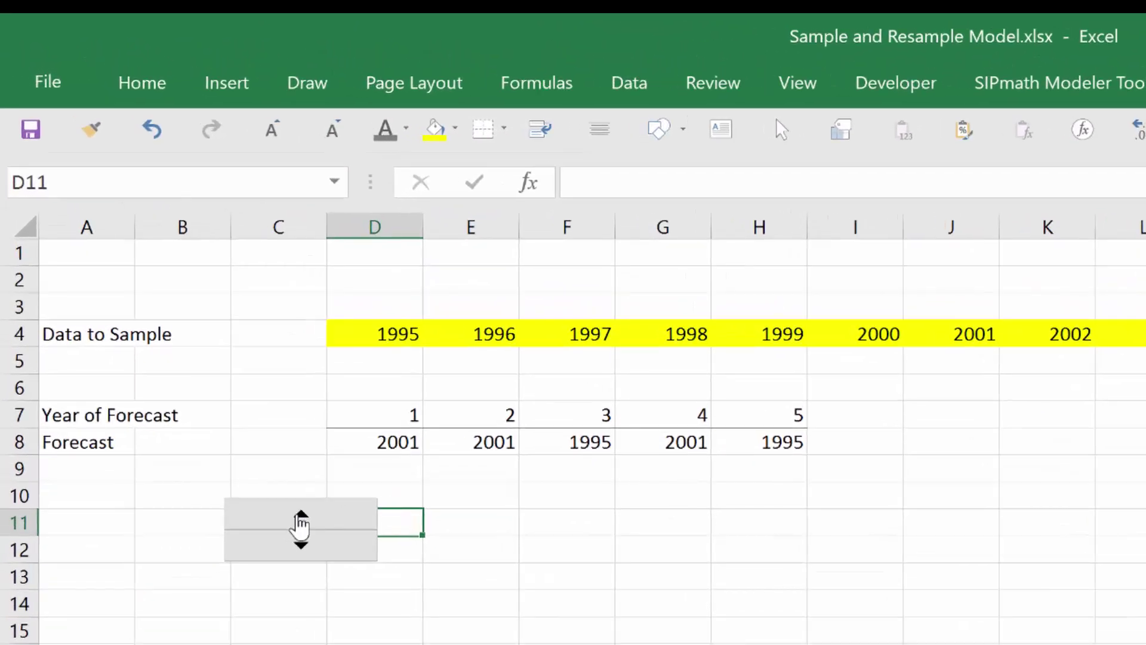
# Step the spinner up five trials so the Forecast row shows 1998, 2008, 2010, 1997, 1995.
pyautogui.click(301, 519)
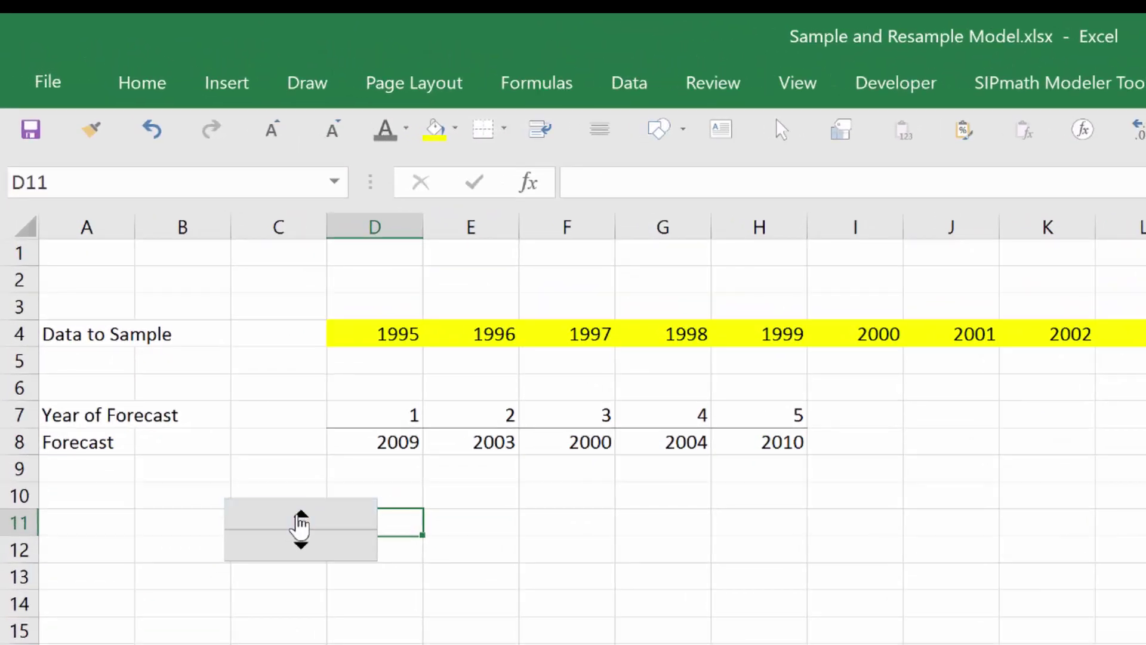
pyautogui.click(301, 519)
pyautogui.click(301, 519)
pyautogui.click(301, 519)
pyautogui.click(301, 518)
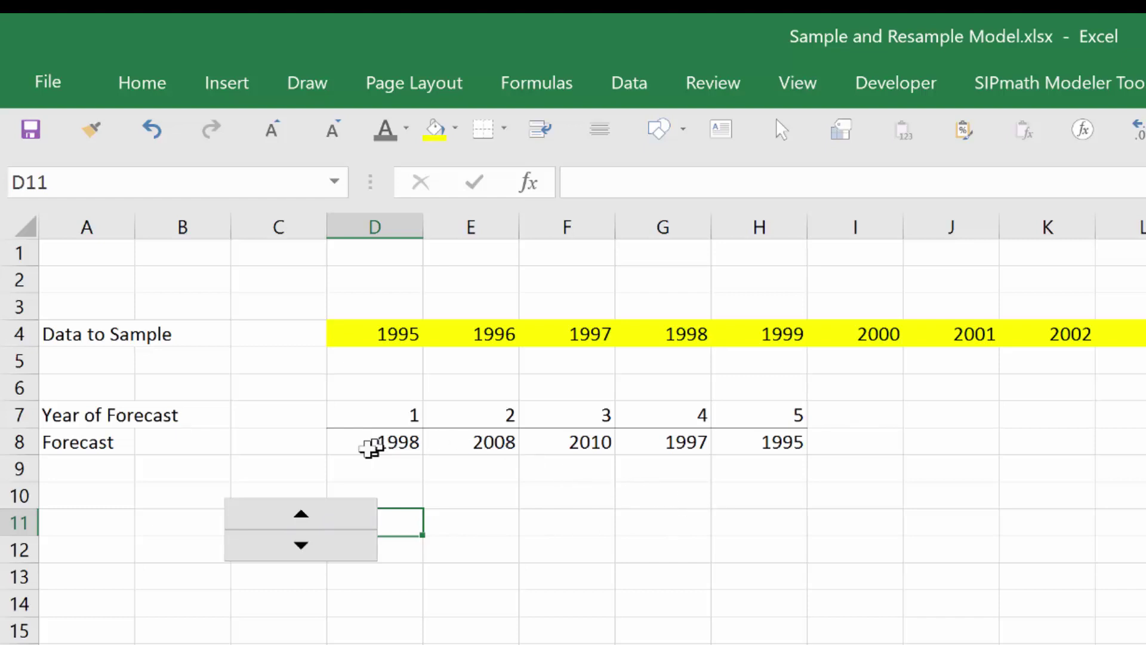
pyautogui.click(98, 483)
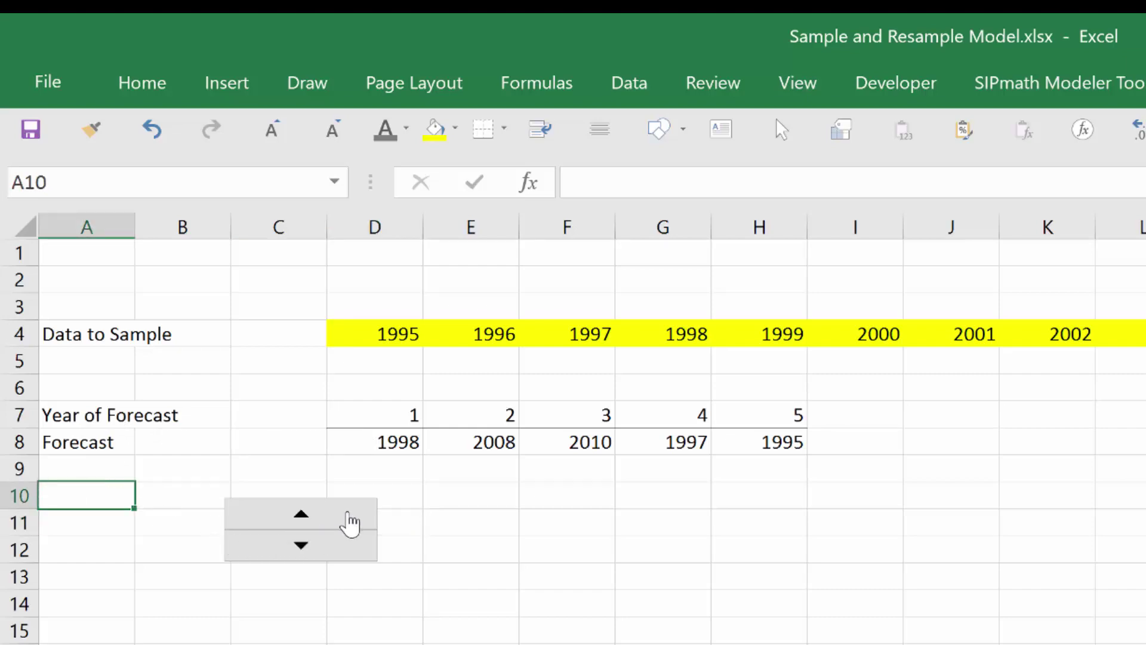
# Move the spinner beside rows 7–8 at column K.
pyautogui.rightClick(350, 523)
pyautogui.press('Escape')
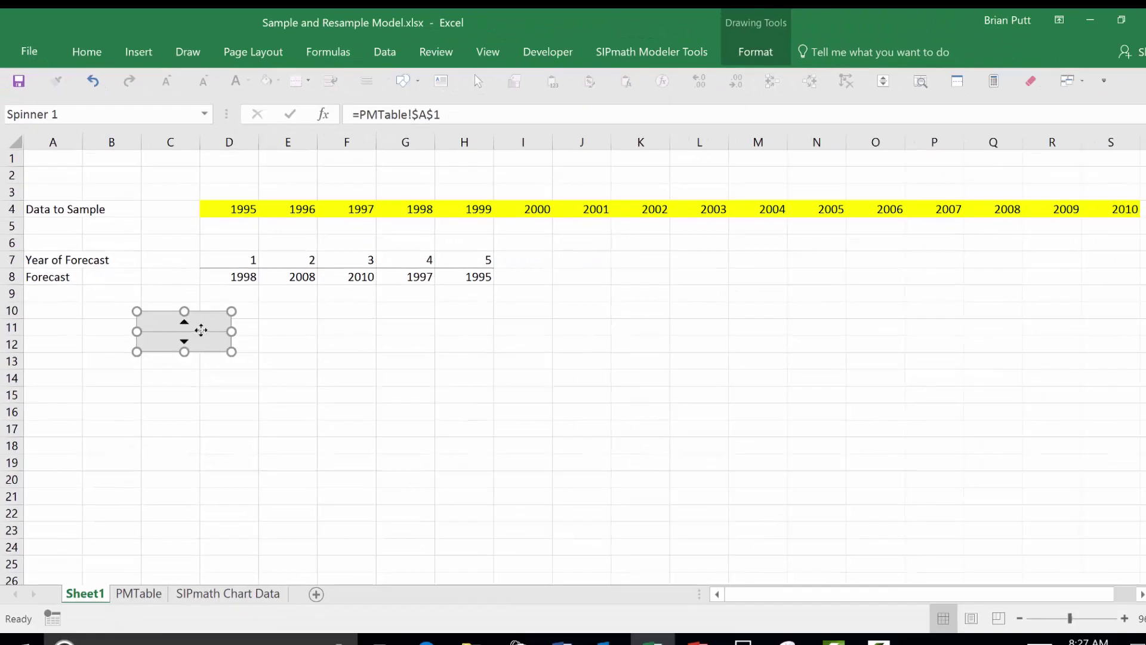
pyautogui.moveTo(201, 331); pyautogui.dragTo(660, 276)
# Label A10 'Forecast without replacement' and select the blank row D5:S5 under the years.
pyautogui.click(73, 310)
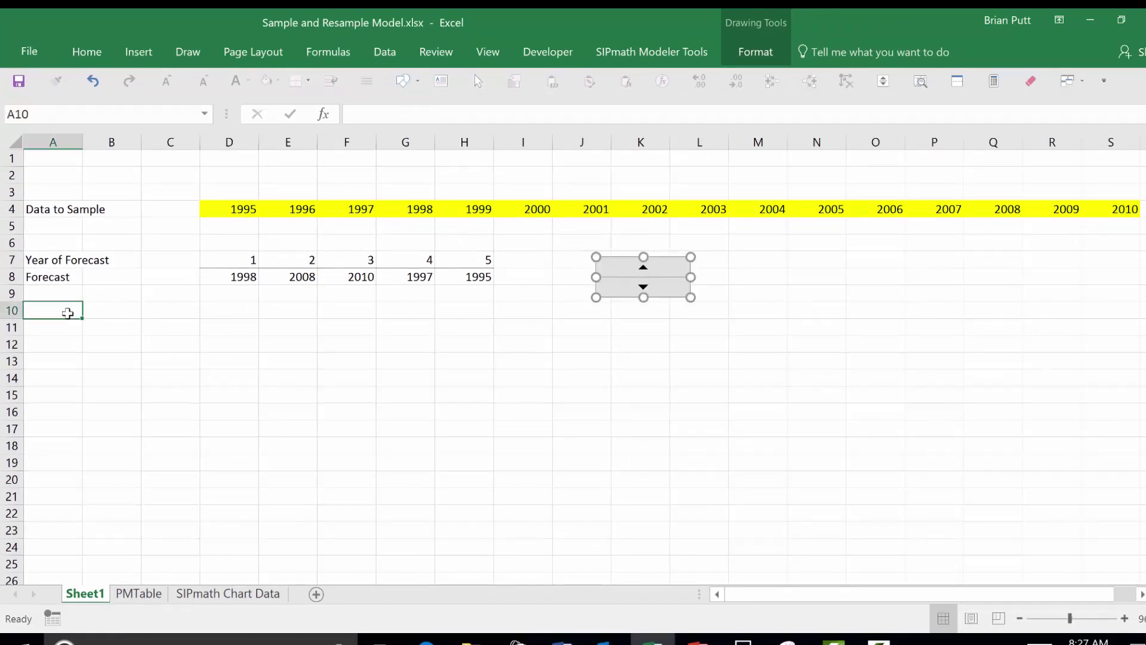
pyautogui.write('Forecast')
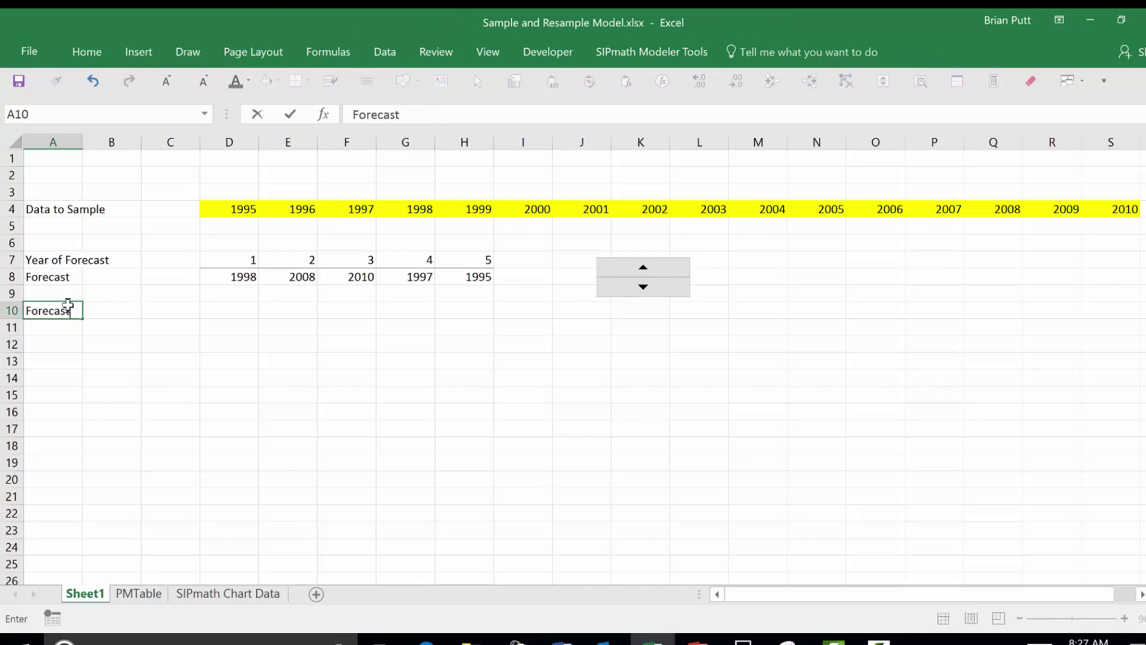
pyautogui.write(' without ')
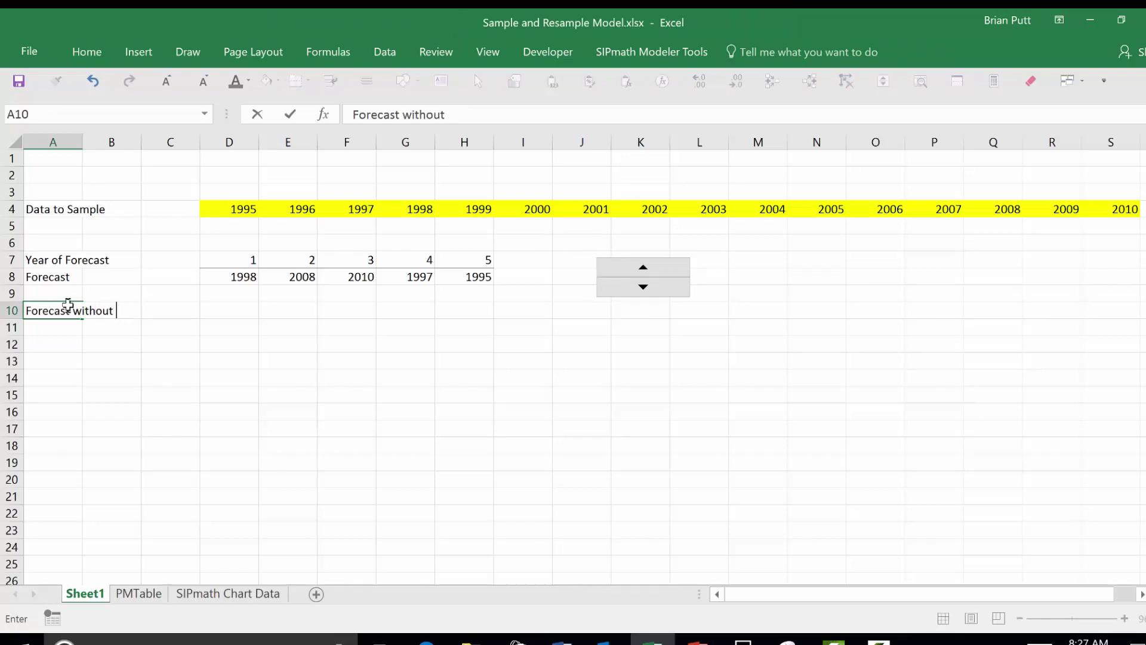
pyautogui.write('replacement')
pyautogui.press('Return')
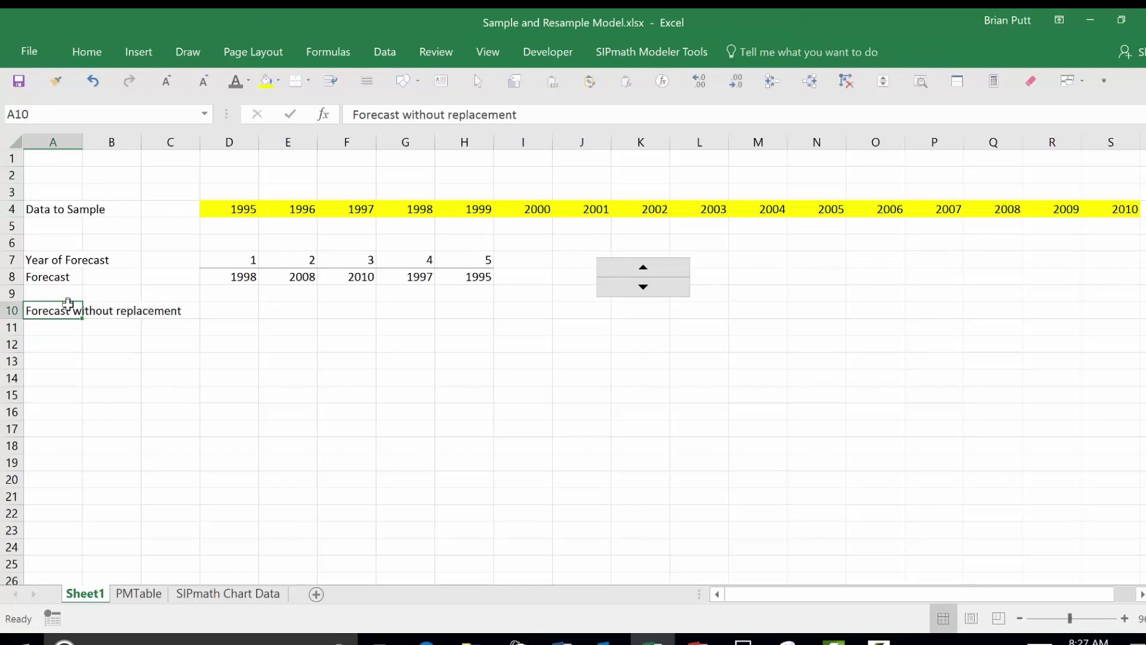
pyautogui.press('Right')
pyautogui.press('Right')
pyautogui.press('Right')
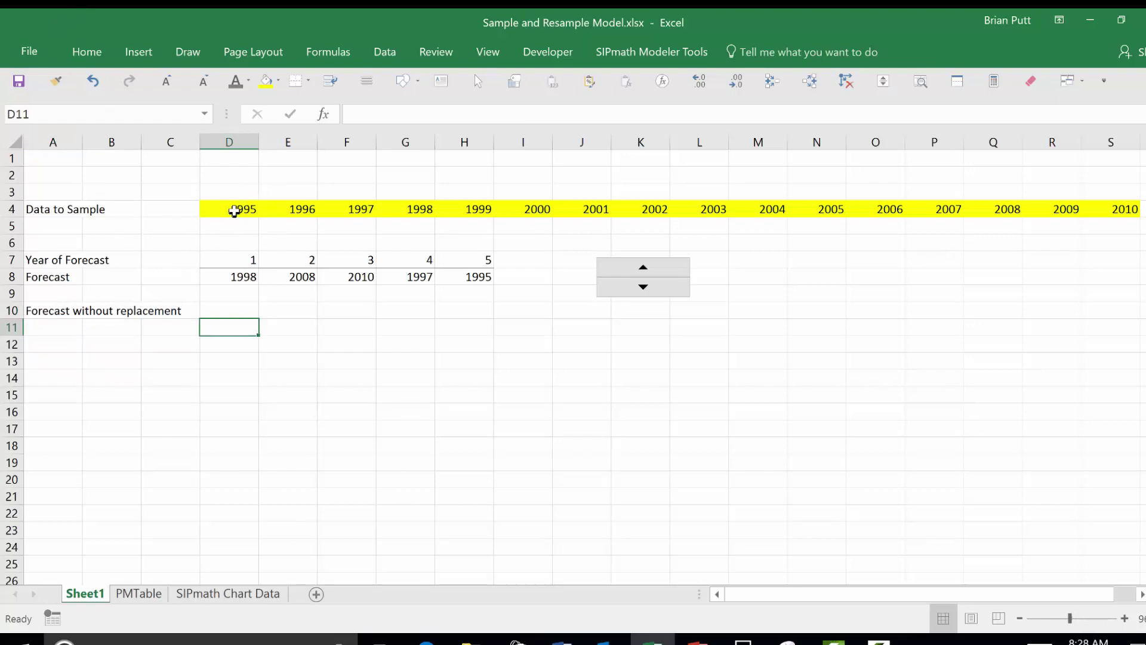
pyautogui.click(237, 213)
pyautogui.moveTo(238, 228); pyautogui.dragTo(1099, 223)
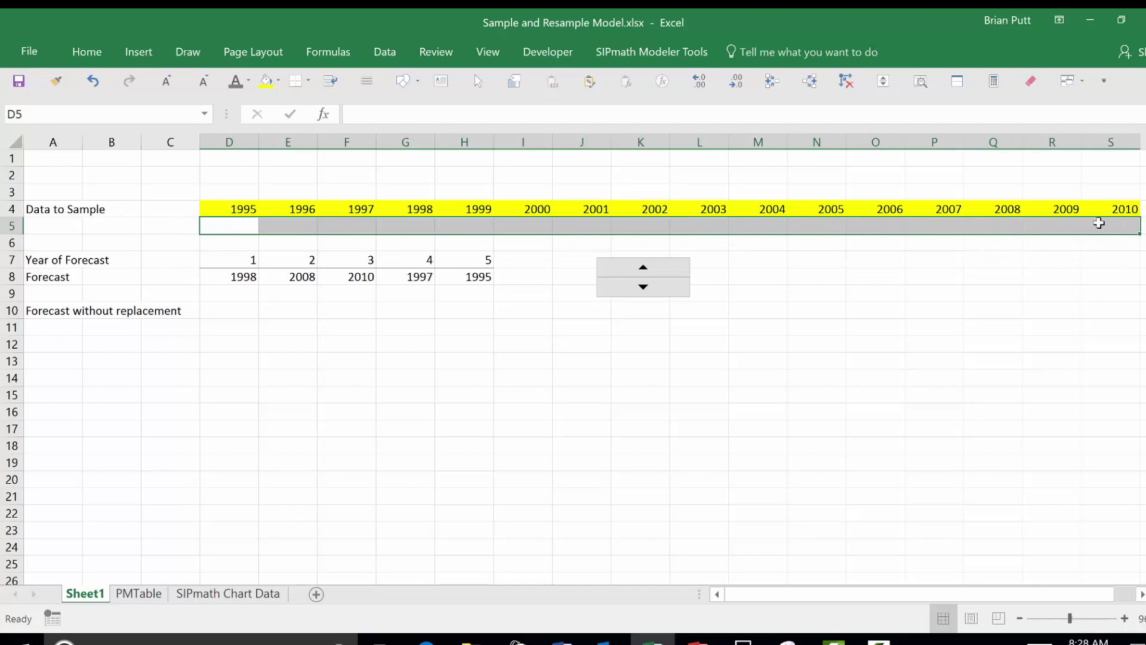
# Insert SIPmath uniform random values into D5:S5 beneath the 1995–2010 years.
pyautogui.click(662, 54)
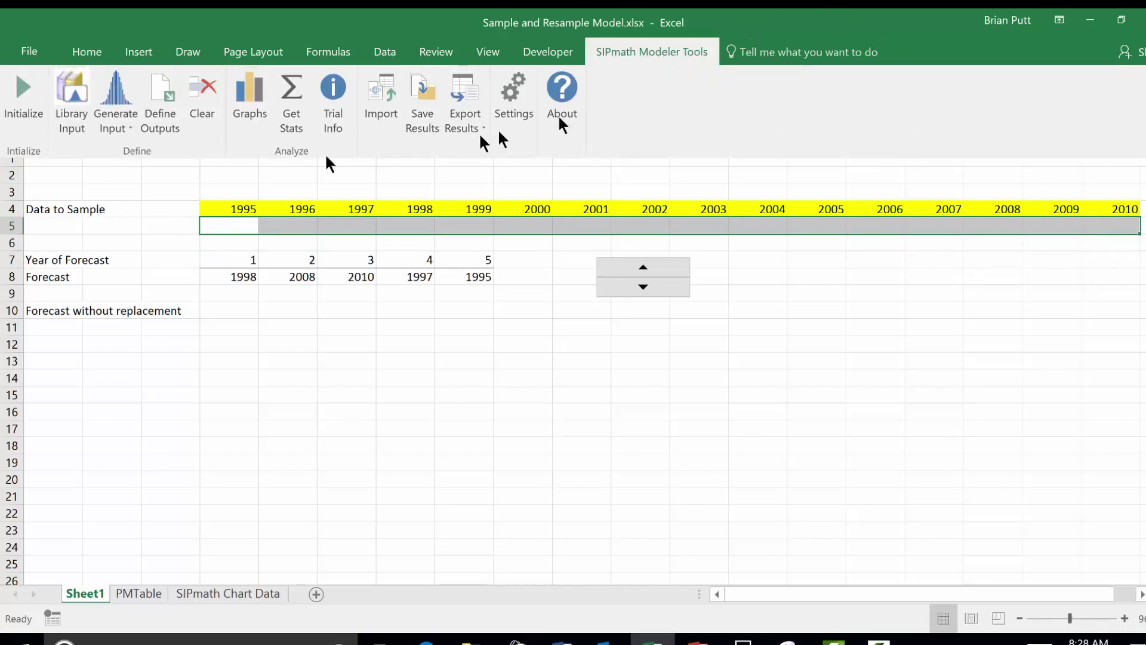
pyautogui.click(114, 120)
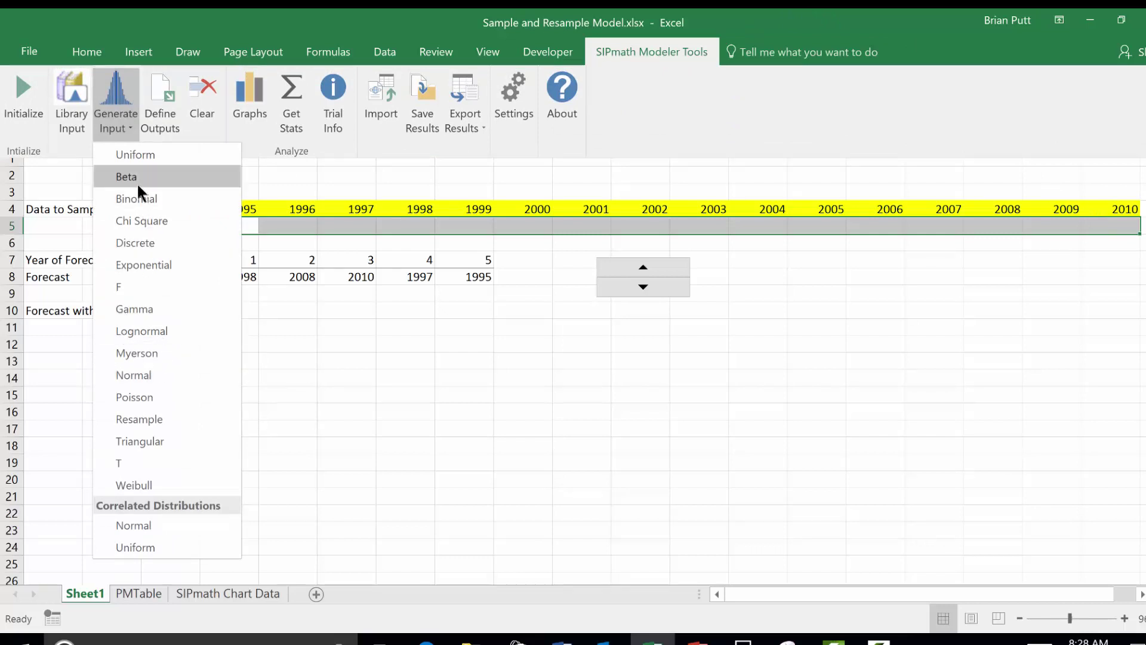
pyautogui.click(132, 154)
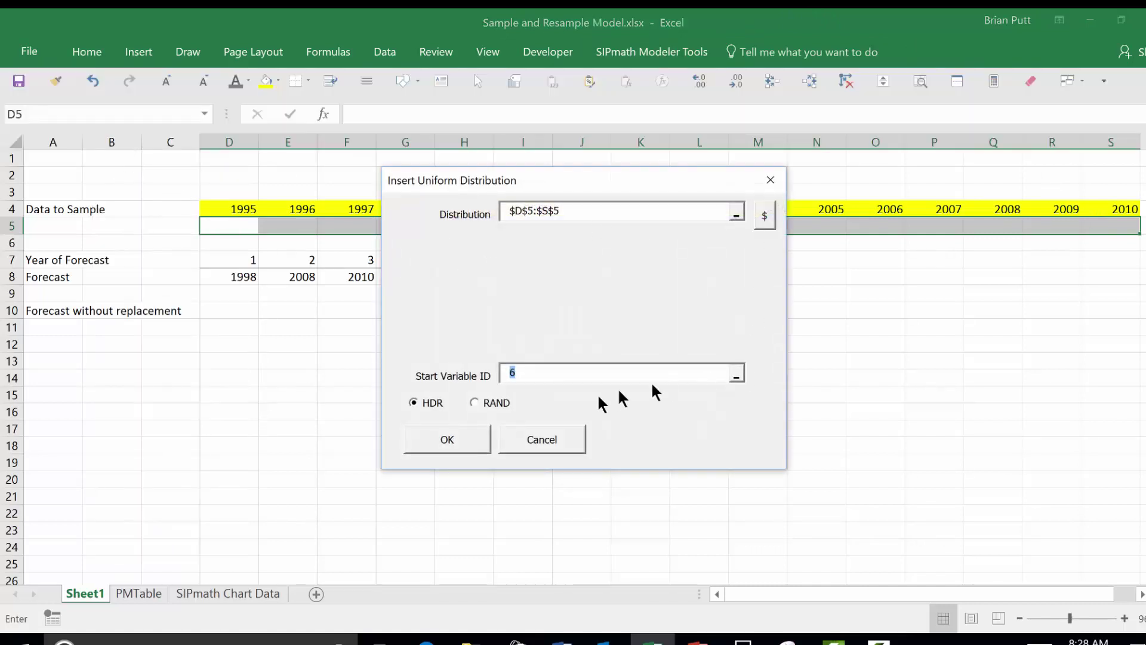
pyautogui.click(448, 440)
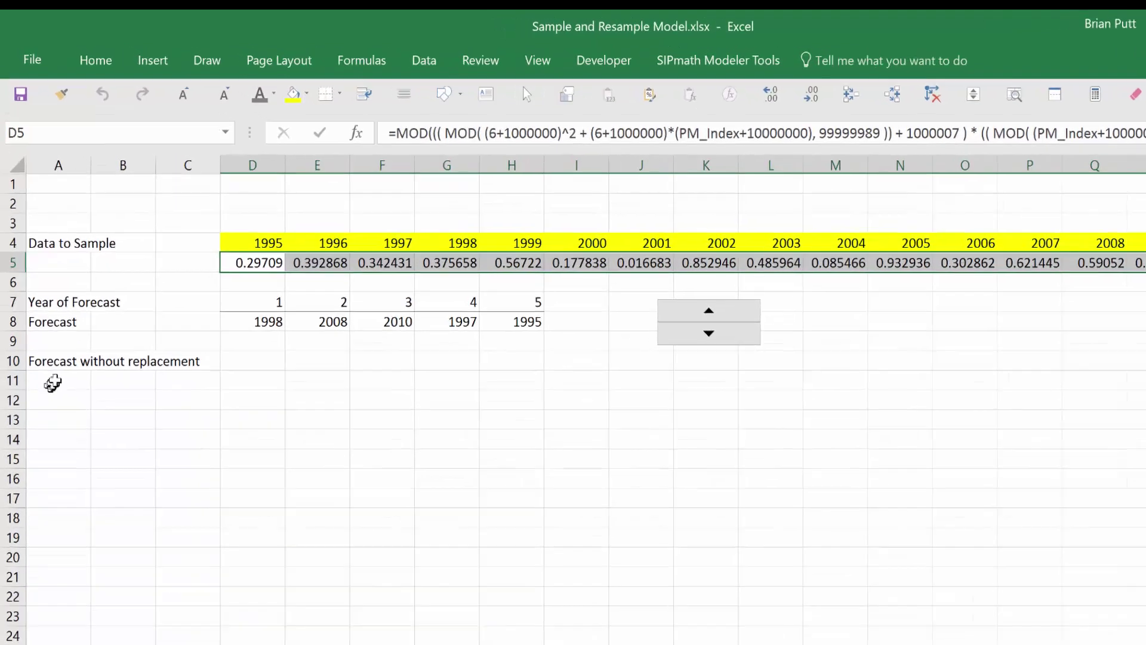
pyautogui.click(52, 384)
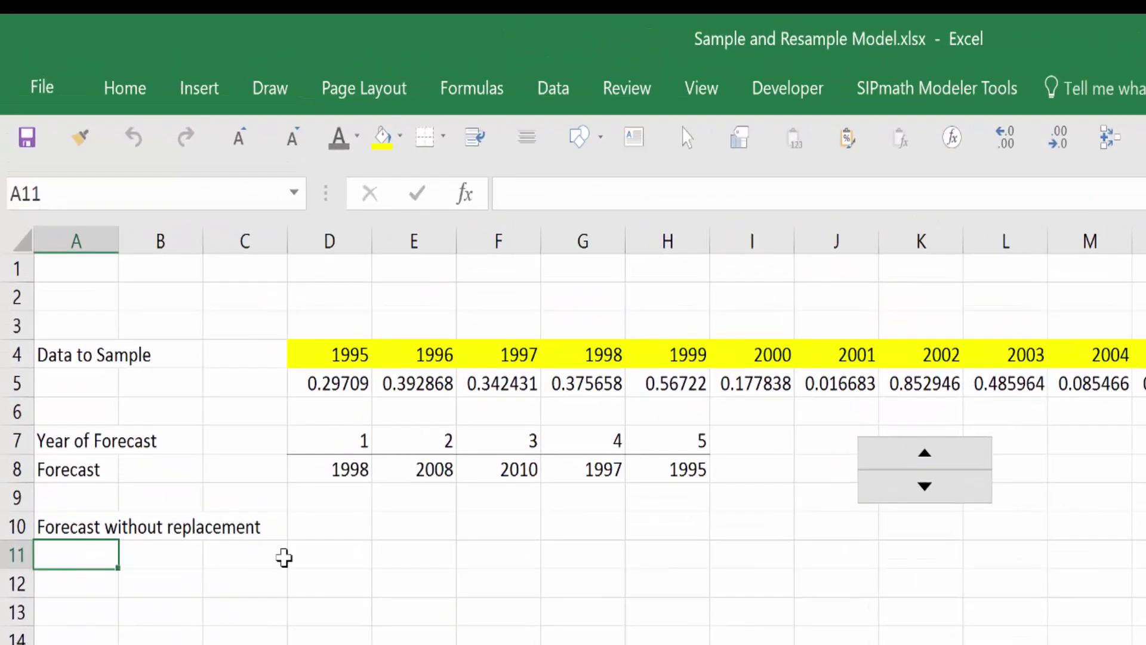
# Enter =SMALL(D5:S5,D7) in D11, returning 0.016683.
pyautogui.press('Right')
pyautogui.press('Right')
pyautogui.press('Right')
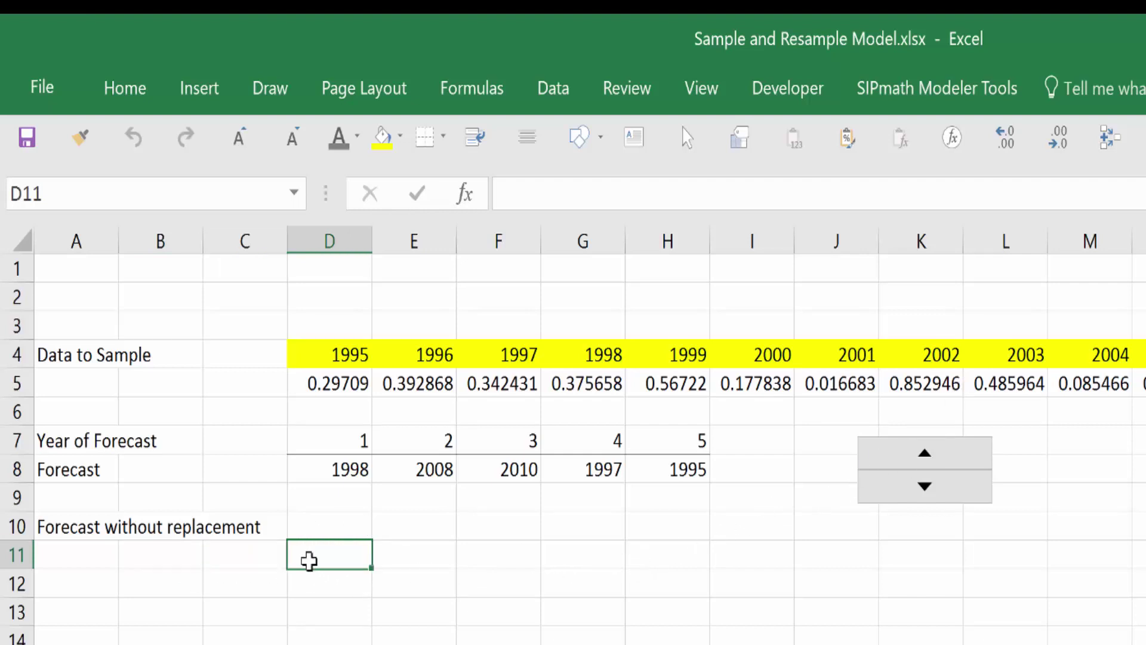
pyautogui.write('=')
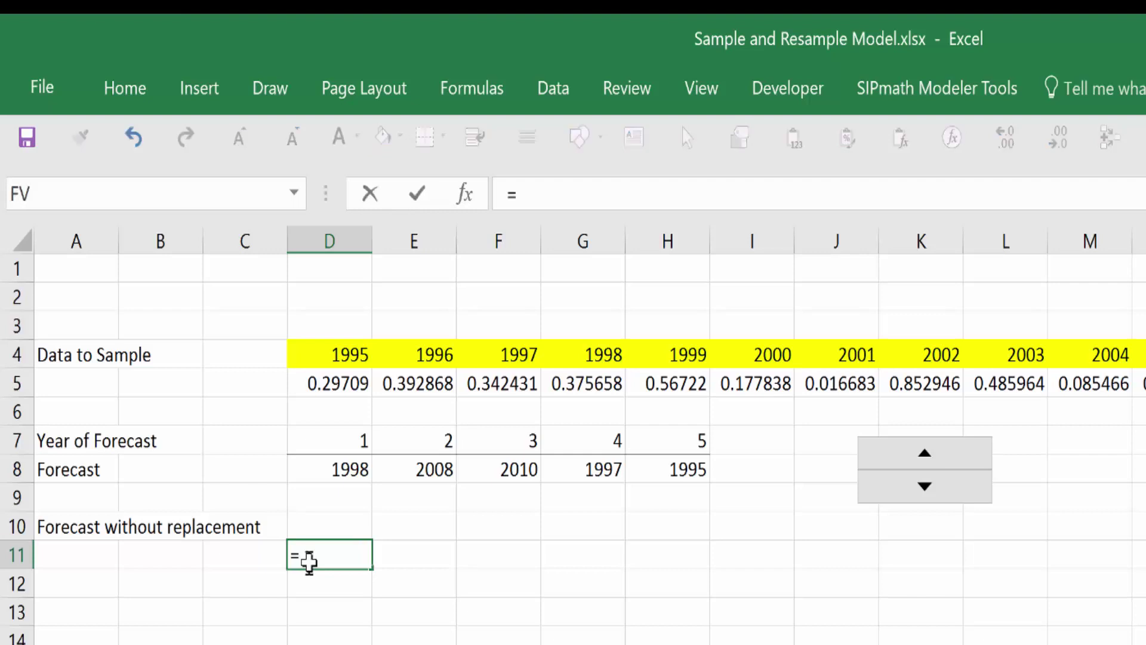
pyautogui.write('s')
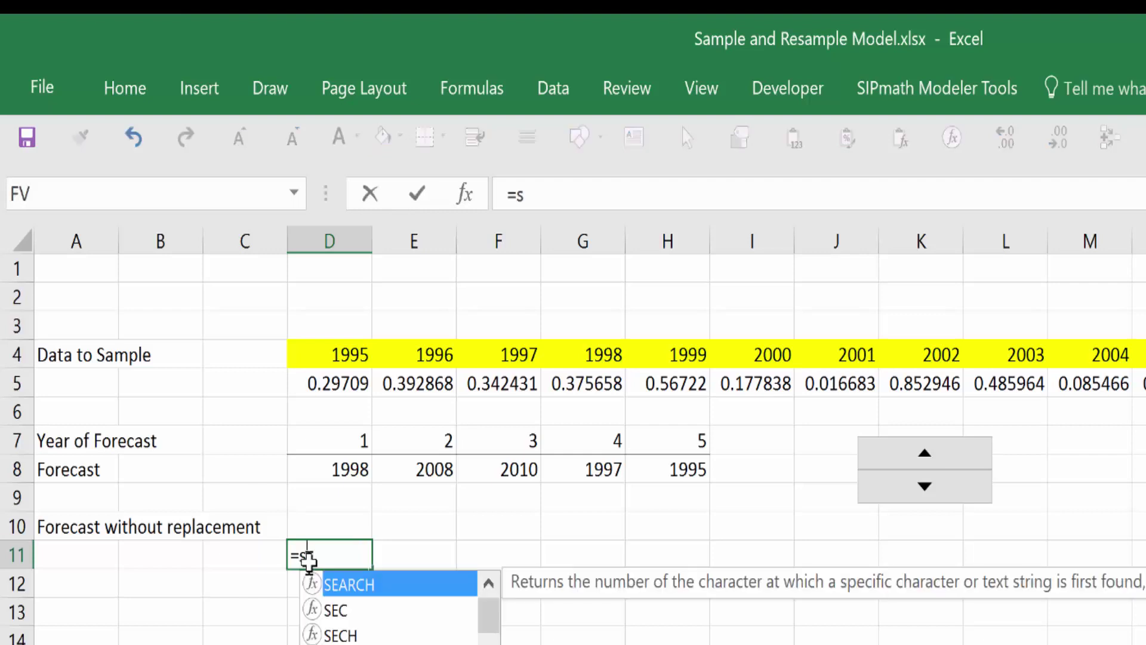
pyautogui.write('mall')
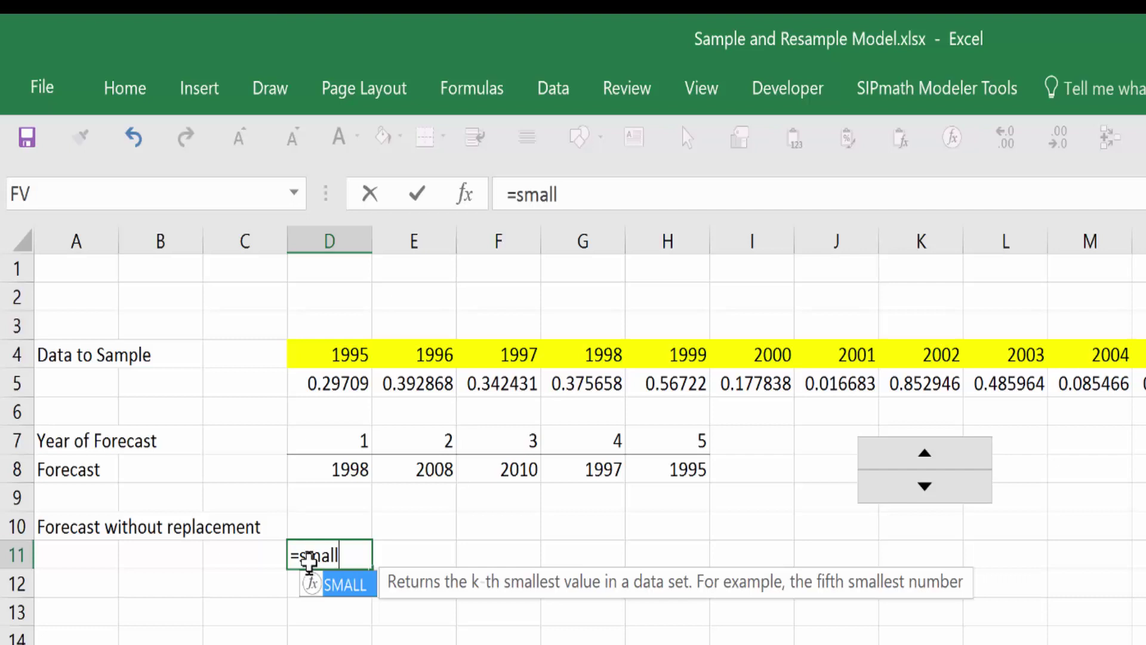
pyautogui.write('(')
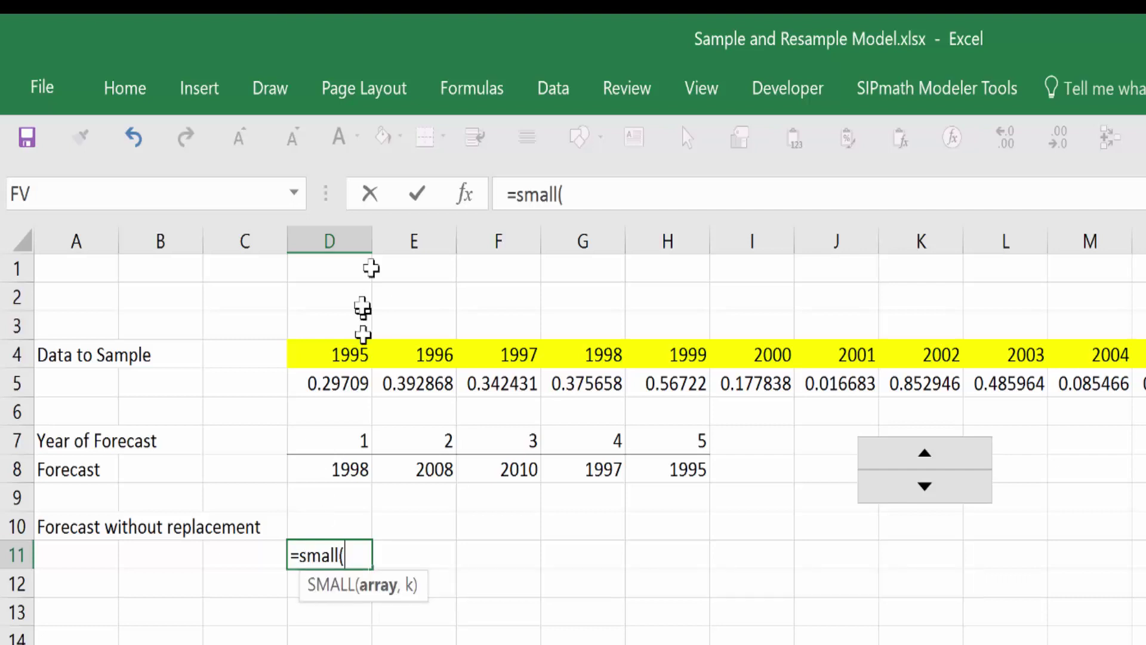
pyautogui.moveTo(322, 391); pyautogui.dragTo(1143, 385)
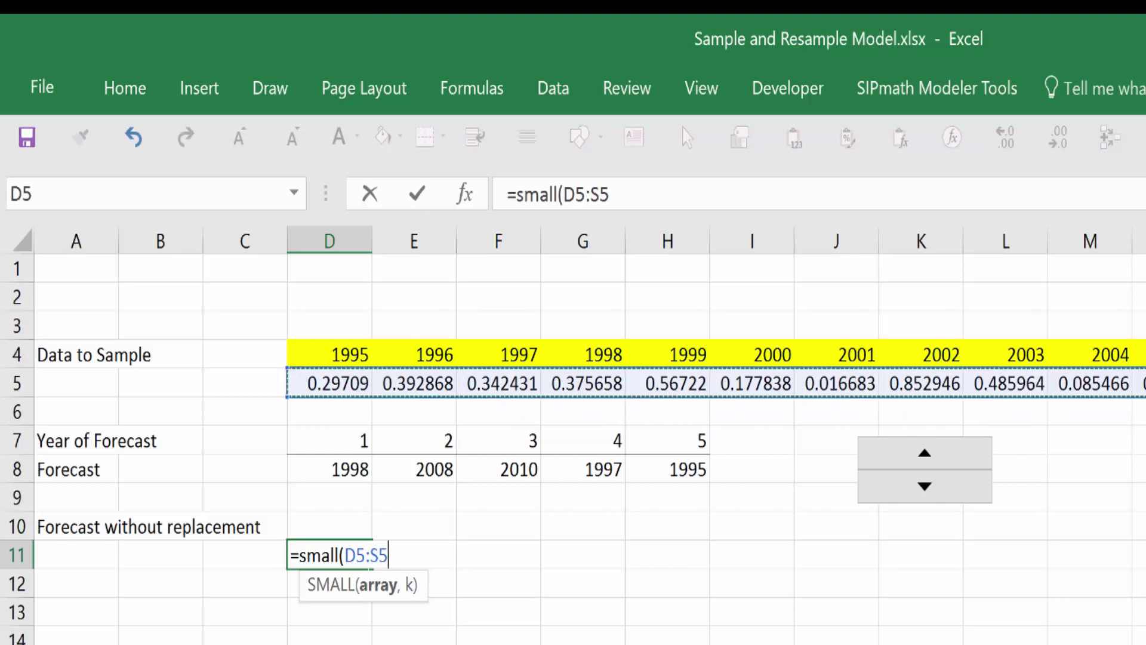
pyautogui.write(',')
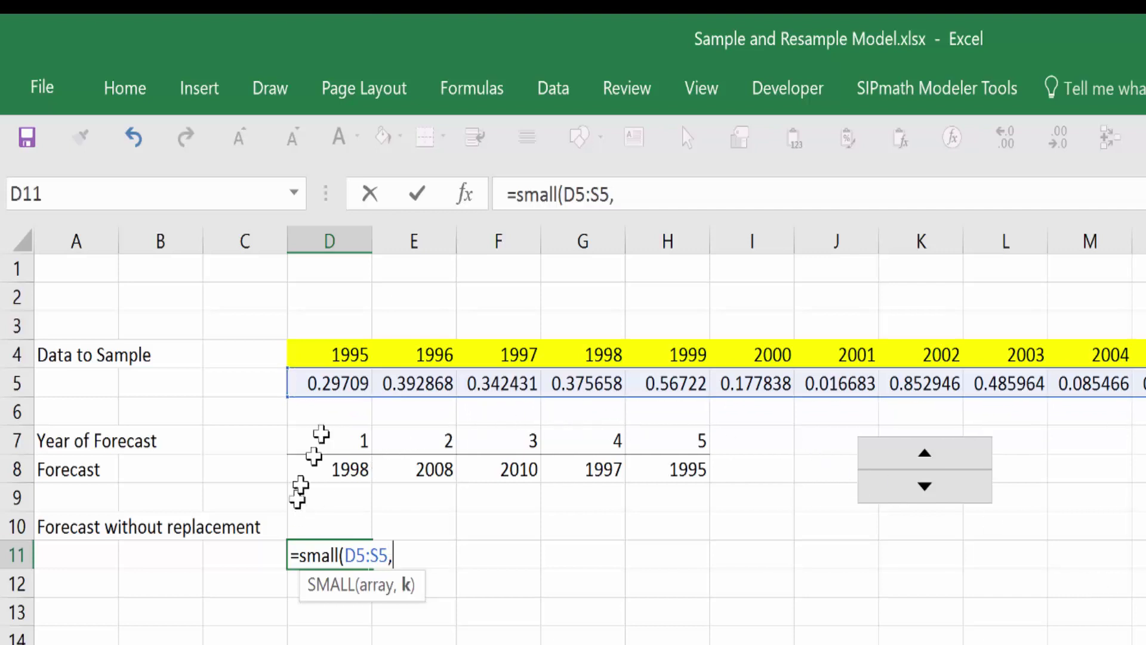
pyautogui.click(330, 438)
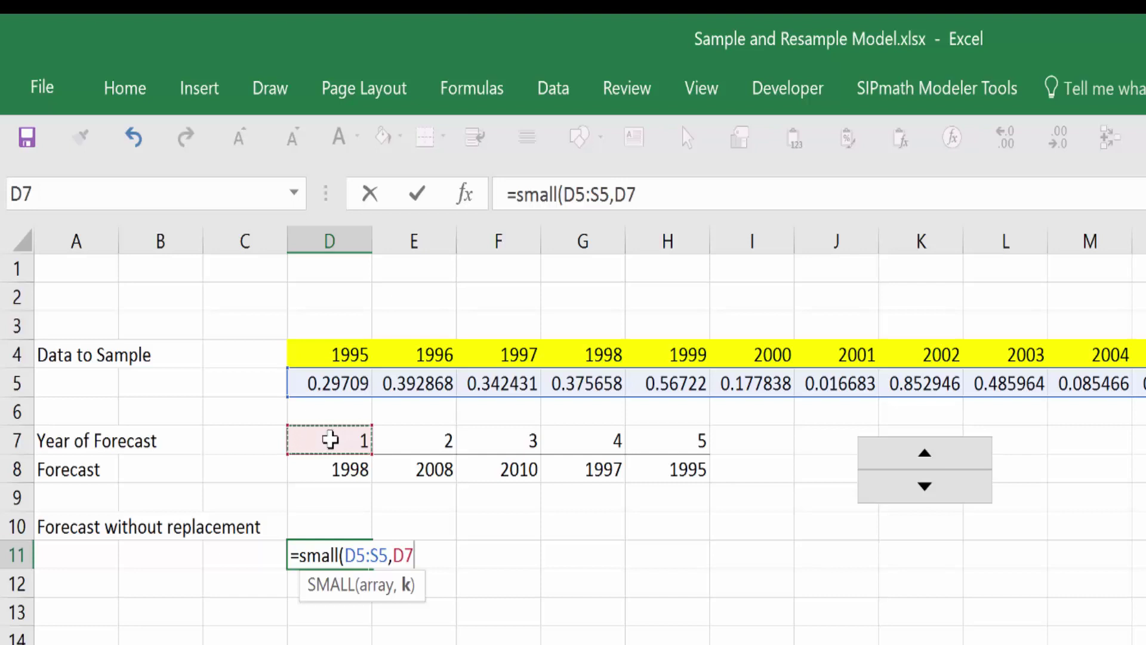
pyautogui.write(')')
pyautogui.hotkey('ctrl', 'Return')
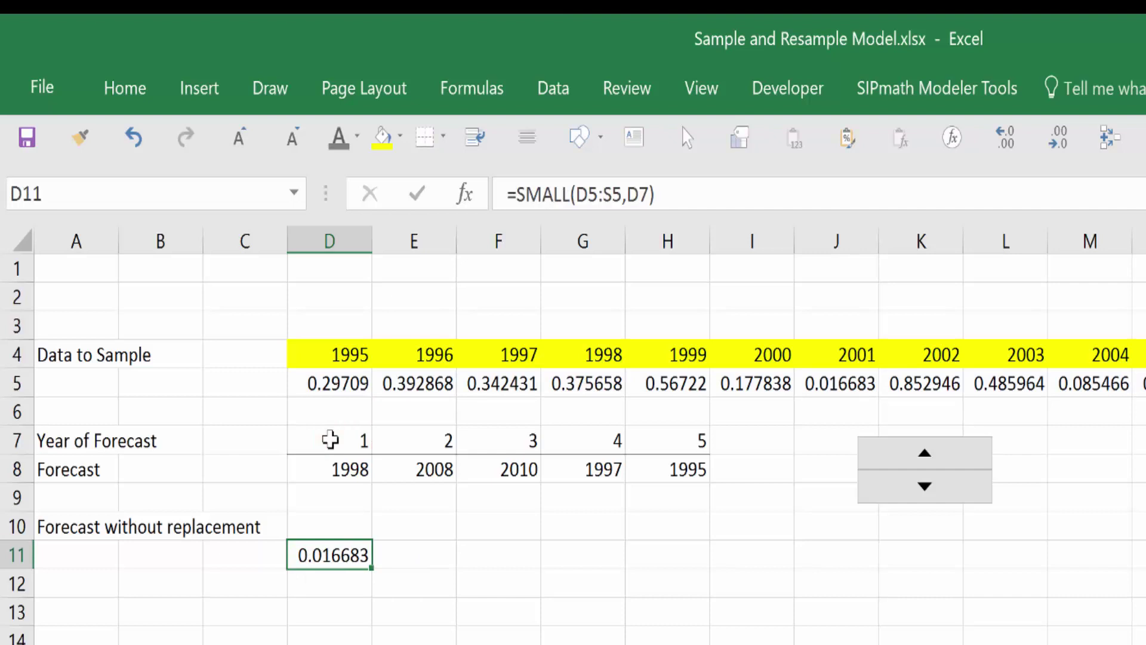
pyautogui.press('Return')
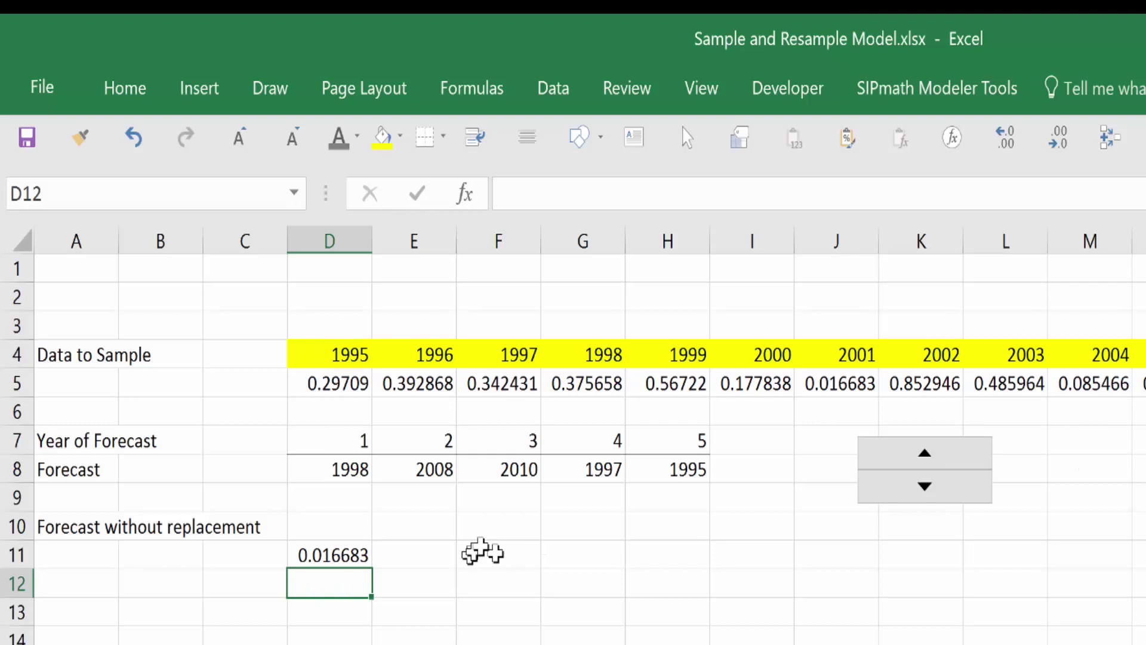
# Enter =MATCH(D11,D5:S5,0) in D12, returning position 7.
pyautogui.write('=matc')
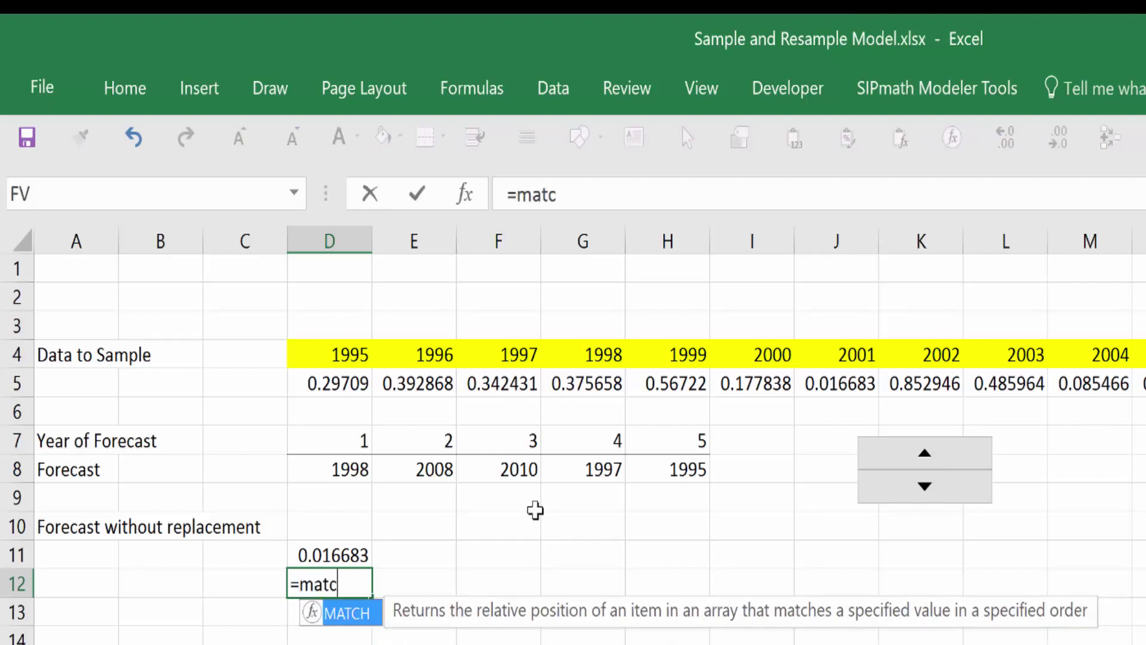
pyautogui.write('h(')
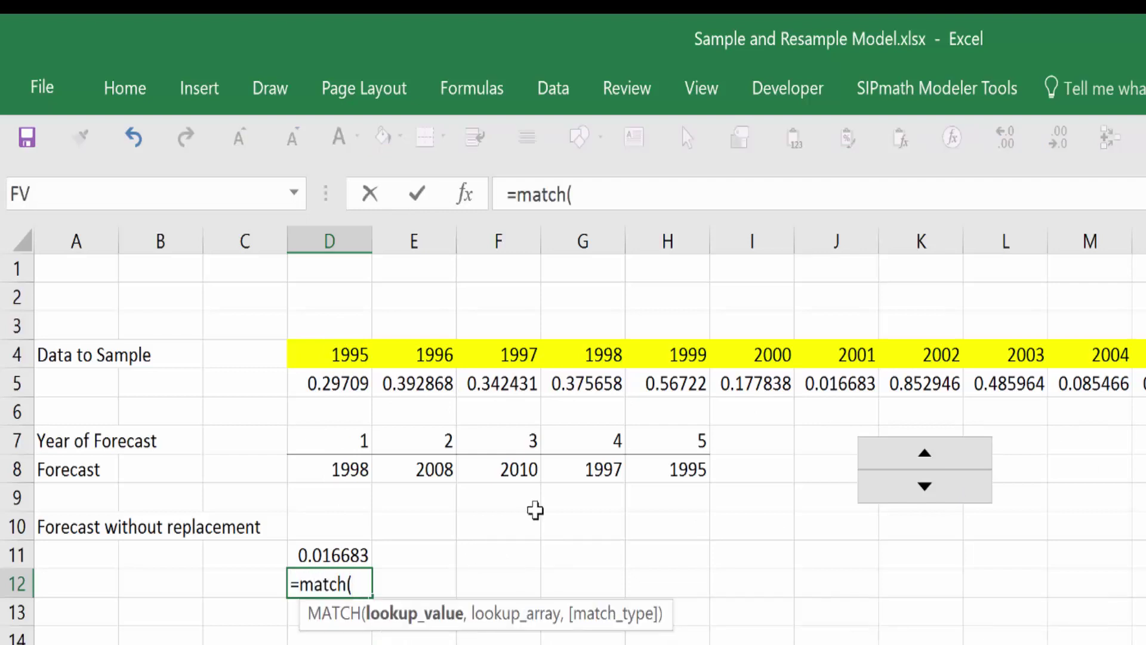
pyautogui.click(343, 552)
pyautogui.write(',')
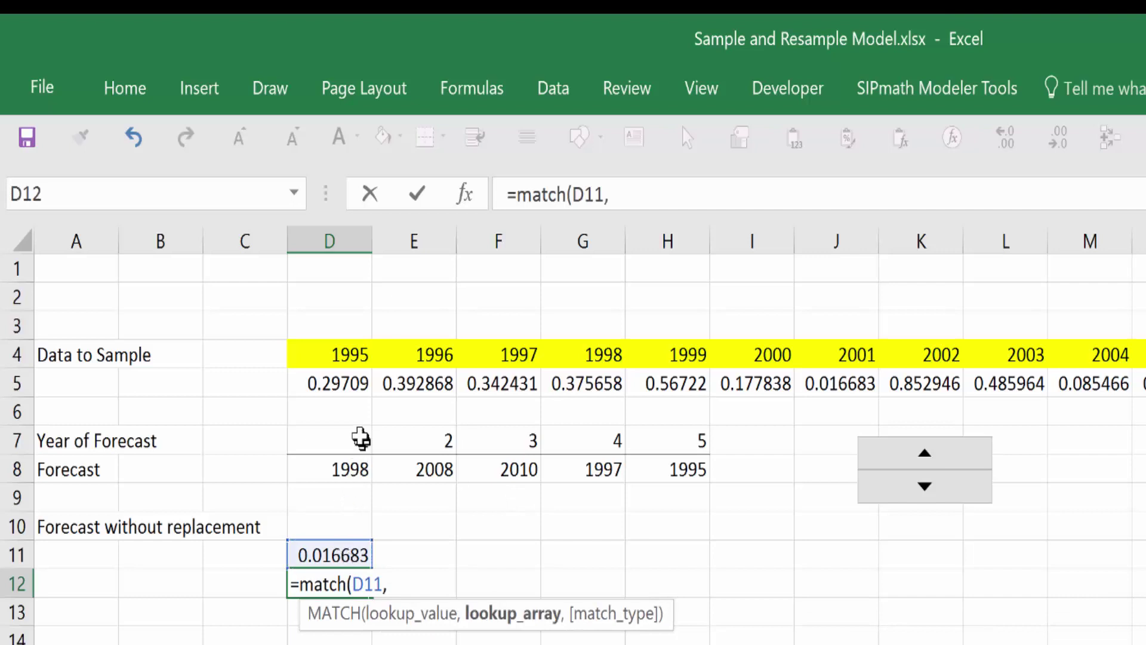
pyautogui.moveTo(343, 372); pyautogui.dragTo(1145, 383)
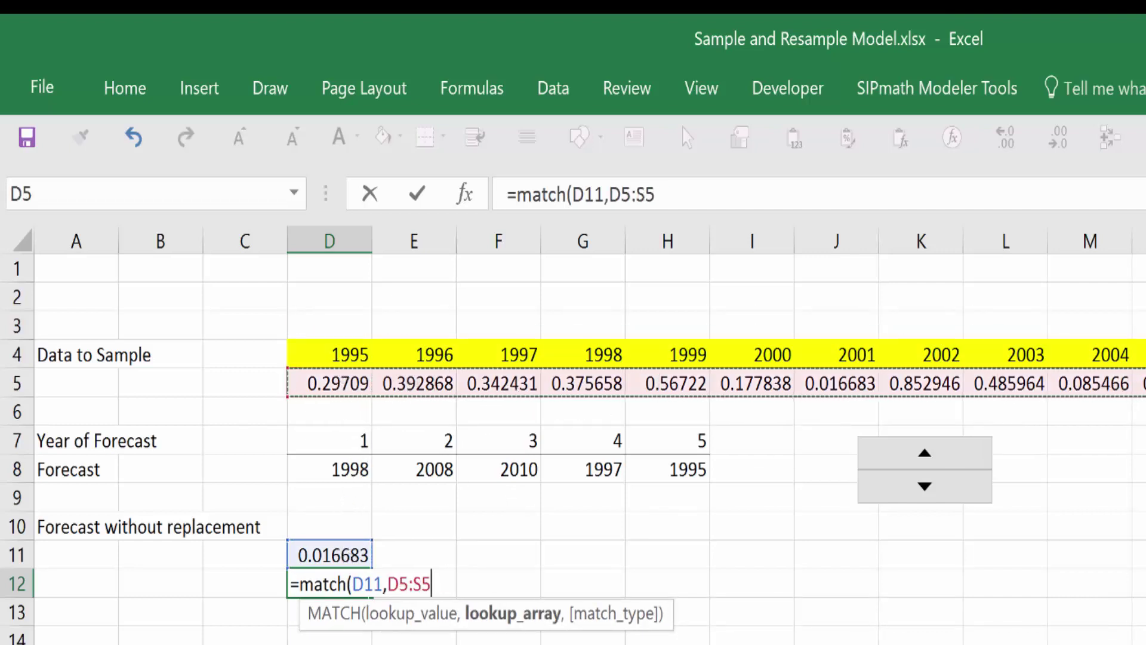
pyautogui.write(',0')
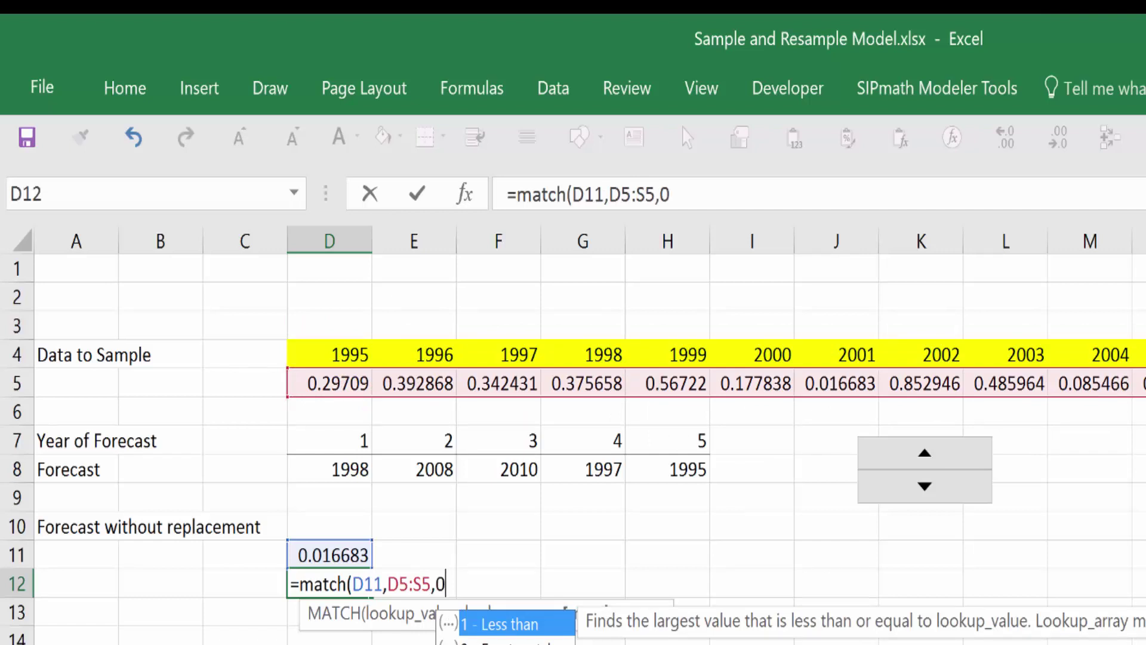
pyautogui.write(')')
pyautogui.hotkey('ctrl', 'Return')
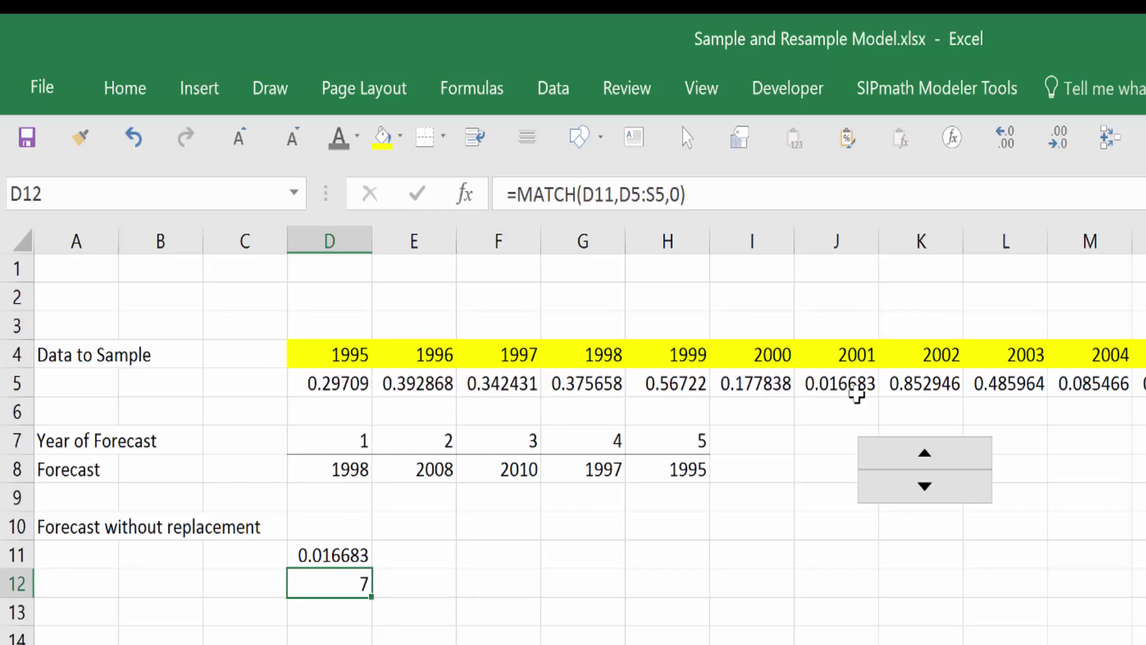
pyautogui.click(320, 609)
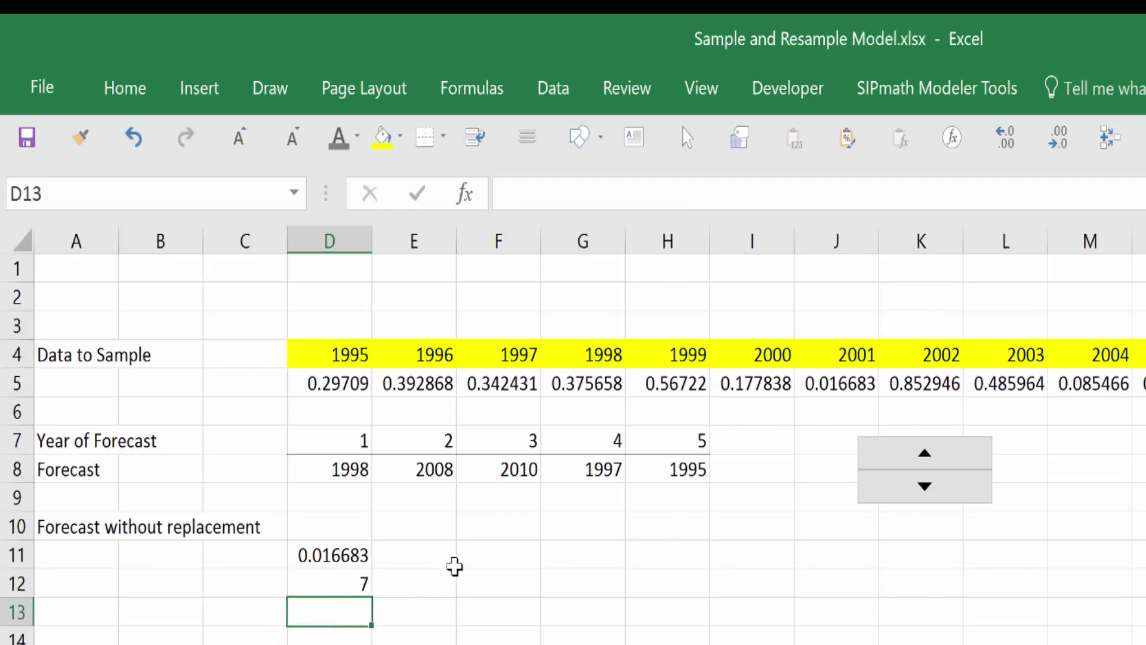
# Enter =INDEX(D4:S4,D12) in D13 to return the year 2001.
pyautogui.write('=index(')
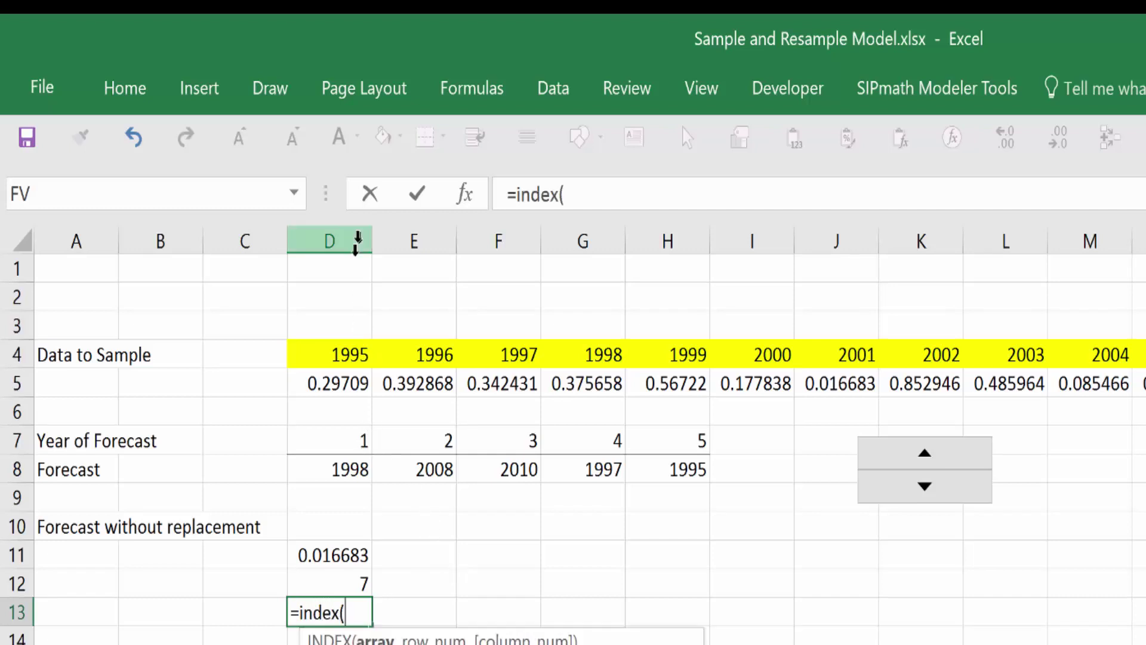
pyautogui.moveTo(325, 355); pyautogui.dragTo(1143, 355)
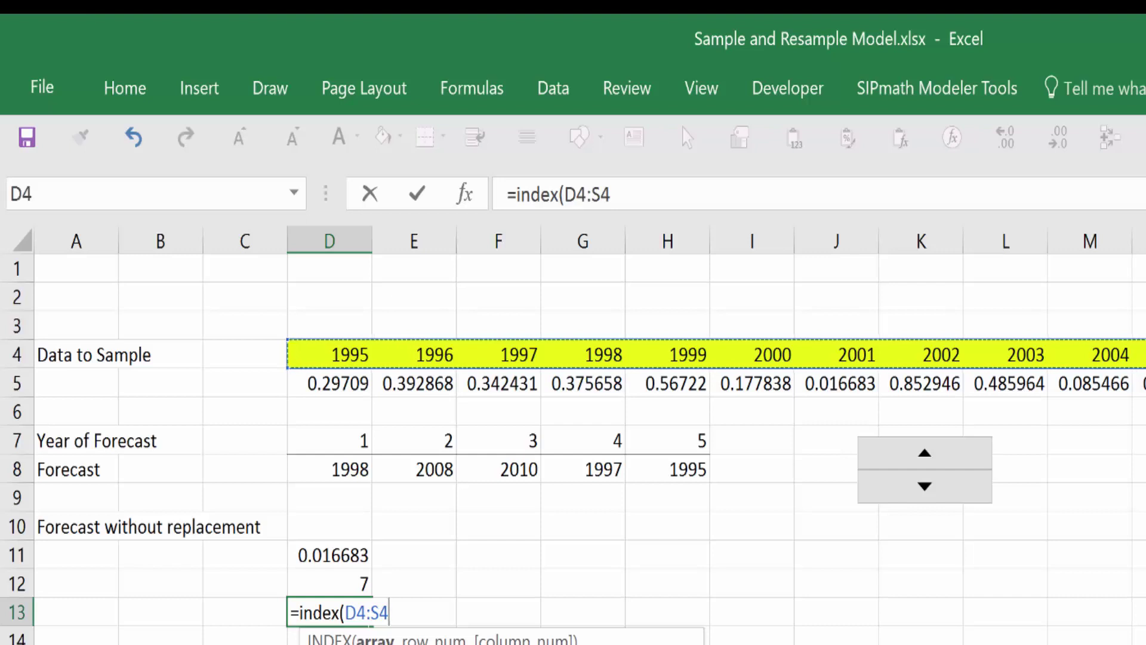
pyautogui.write(',')
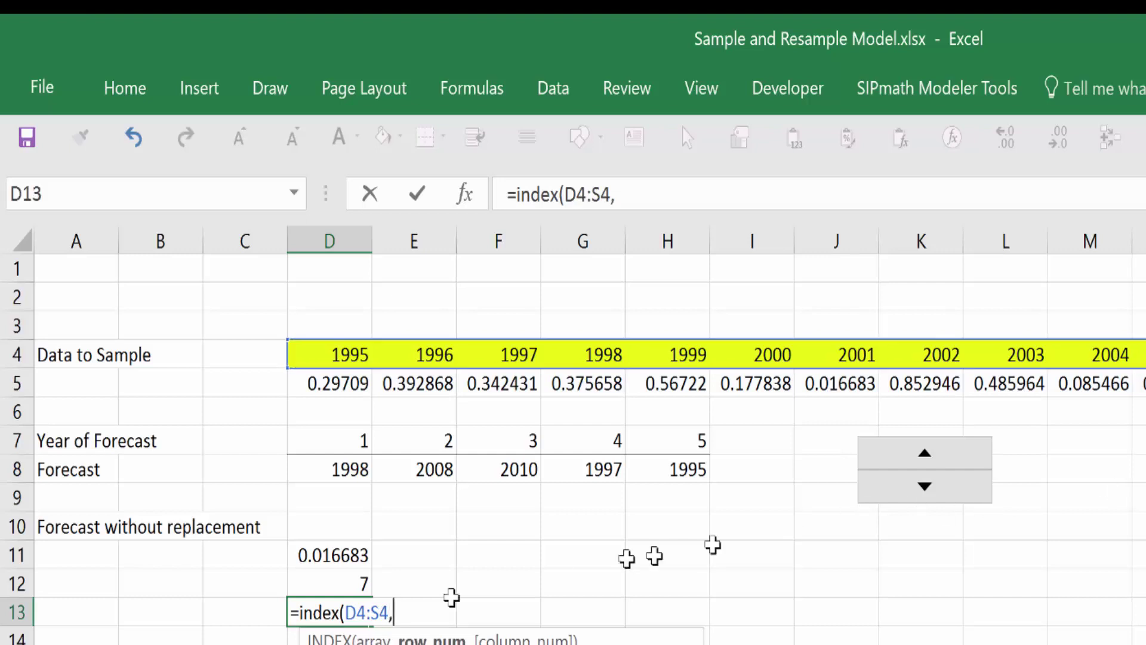
pyautogui.click(339, 577)
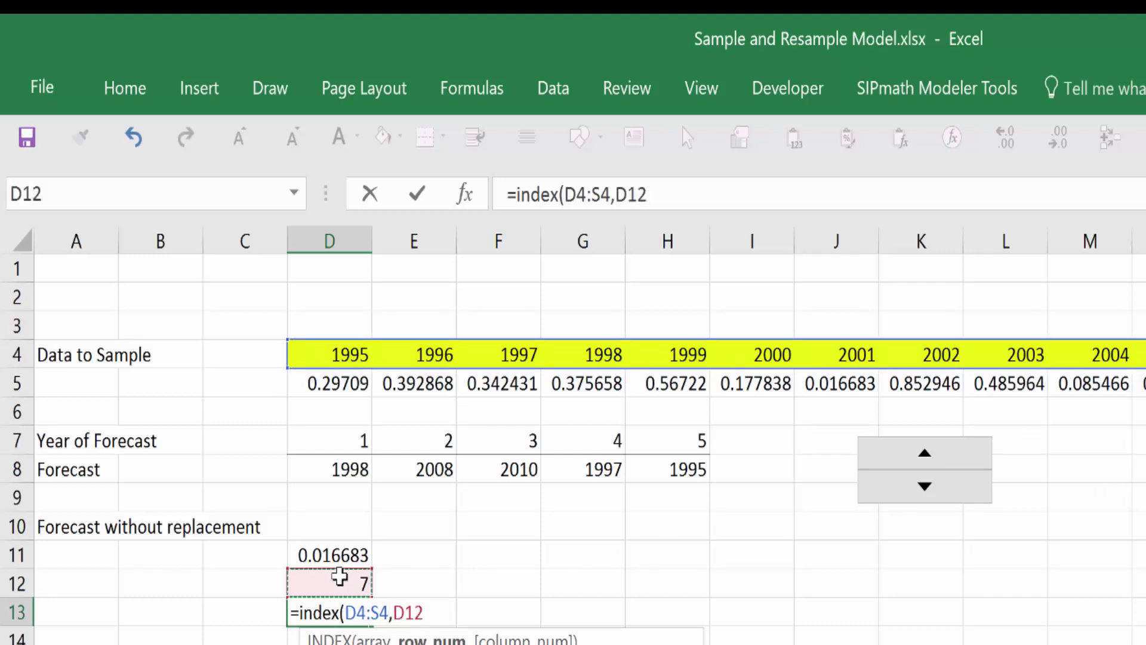
pyautogui.write(')')
pyautogui.hotkey('ctrl', 'Return')
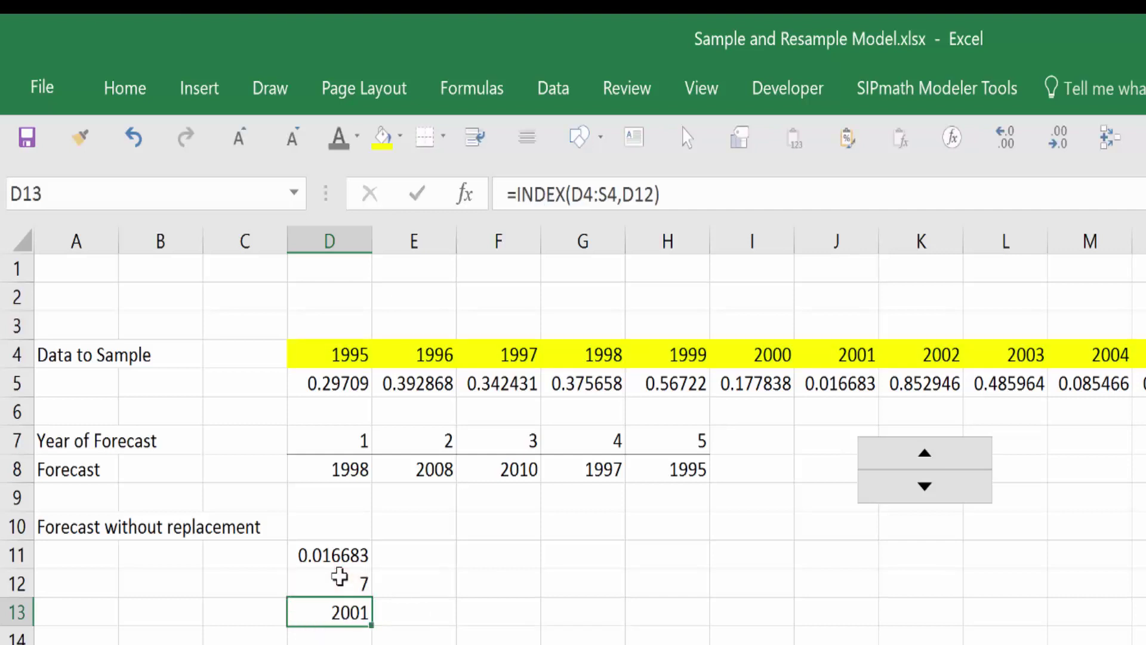
# Change the SMALL formula in D11 to use the absolute range $D$5:$S$5.
pyautogui.click(335, 555)
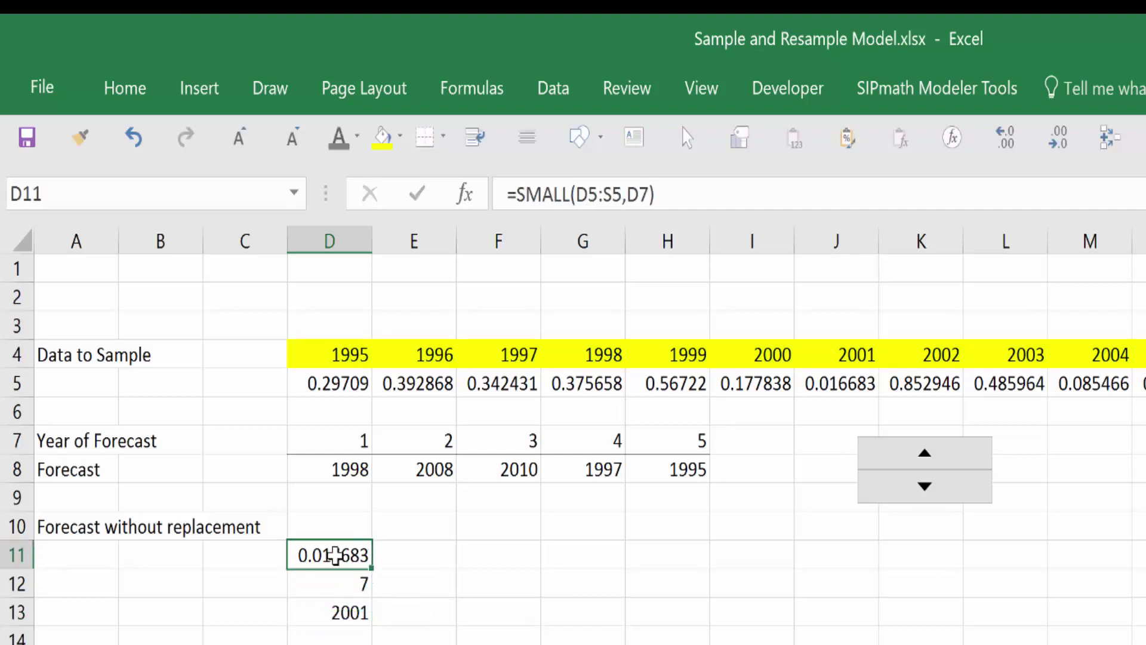
pyautogui.click(590, 196)
pyautogui.press('F4')
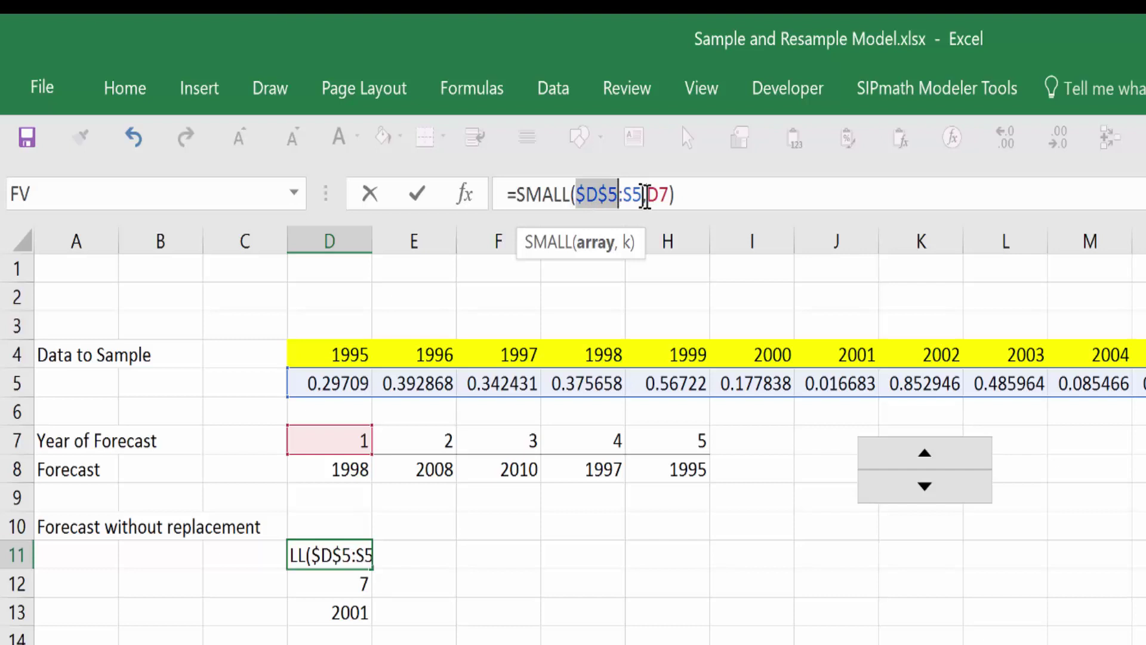
pyautogui.click(631, 194)
pyautogui.press('F4')
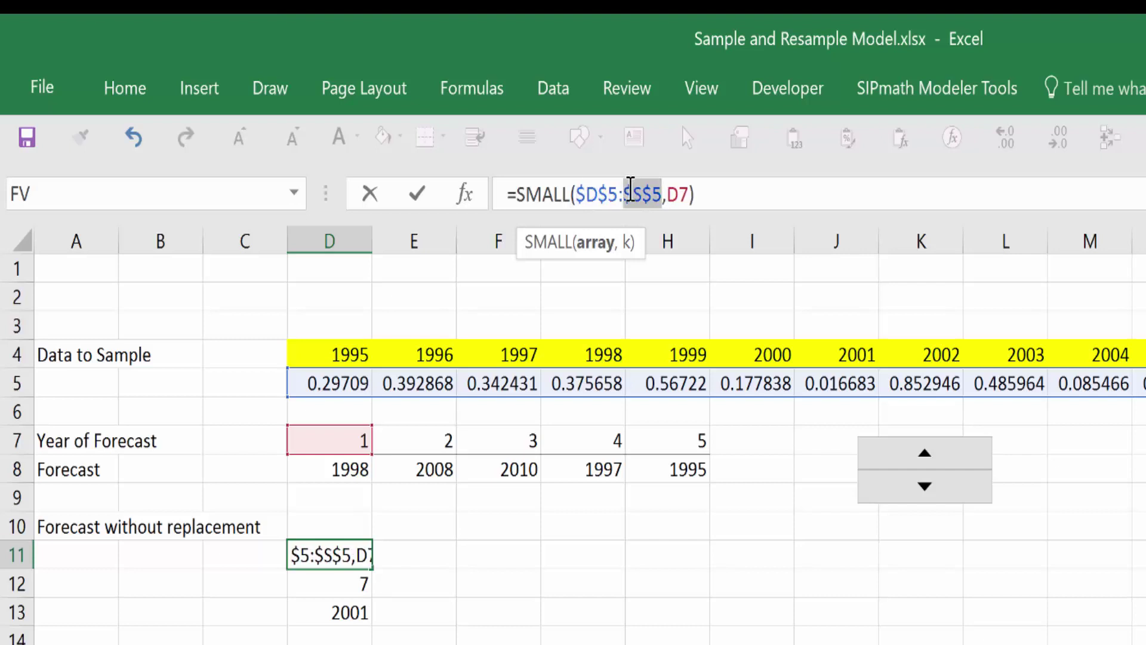
pyautogui.hotkey('ctrl', 'Return')
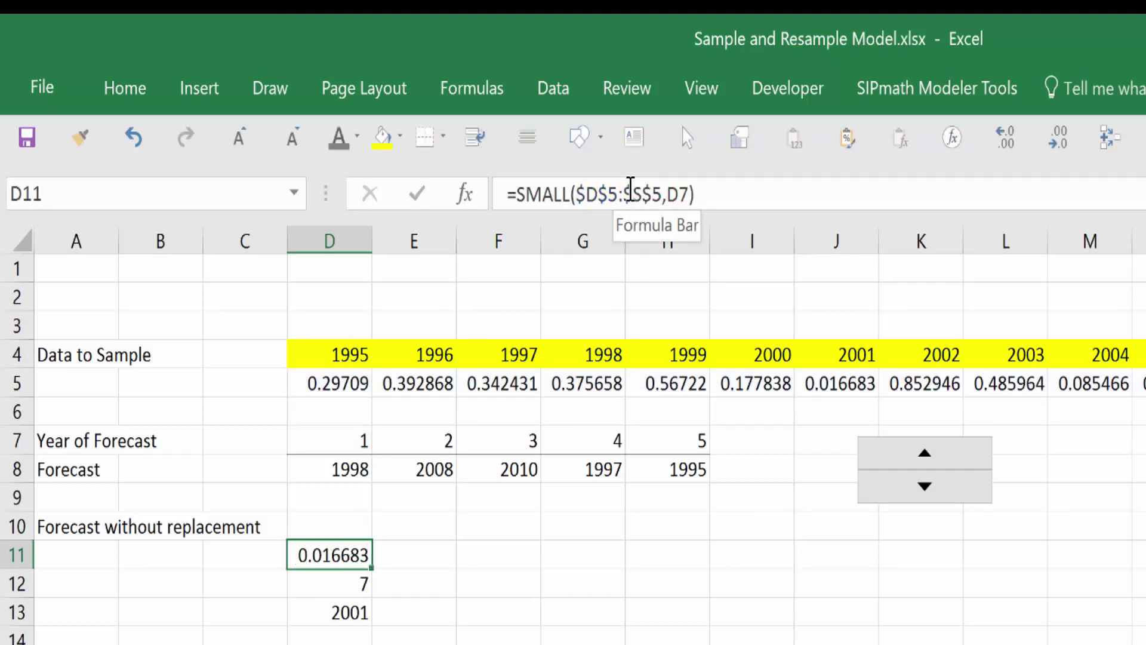
# Make the MATCH lookup range in D12 absolute as $D$5:$S$5.
pyautogui.press('Down')
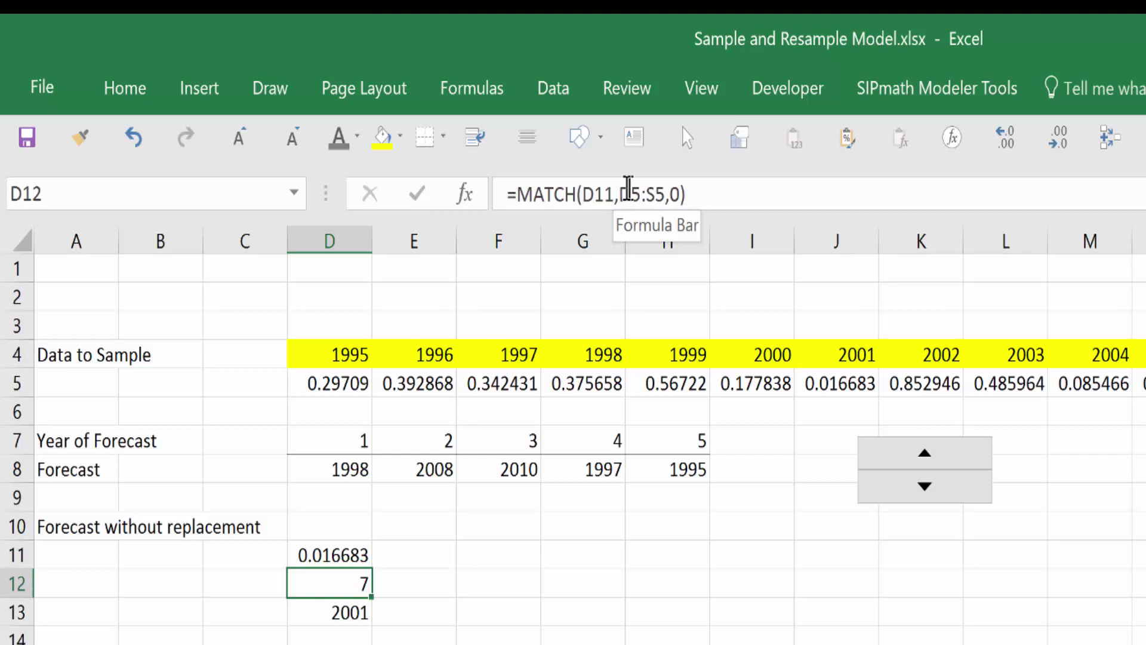
pyautogui.click(632, 194)
pyautogui.press('F4')
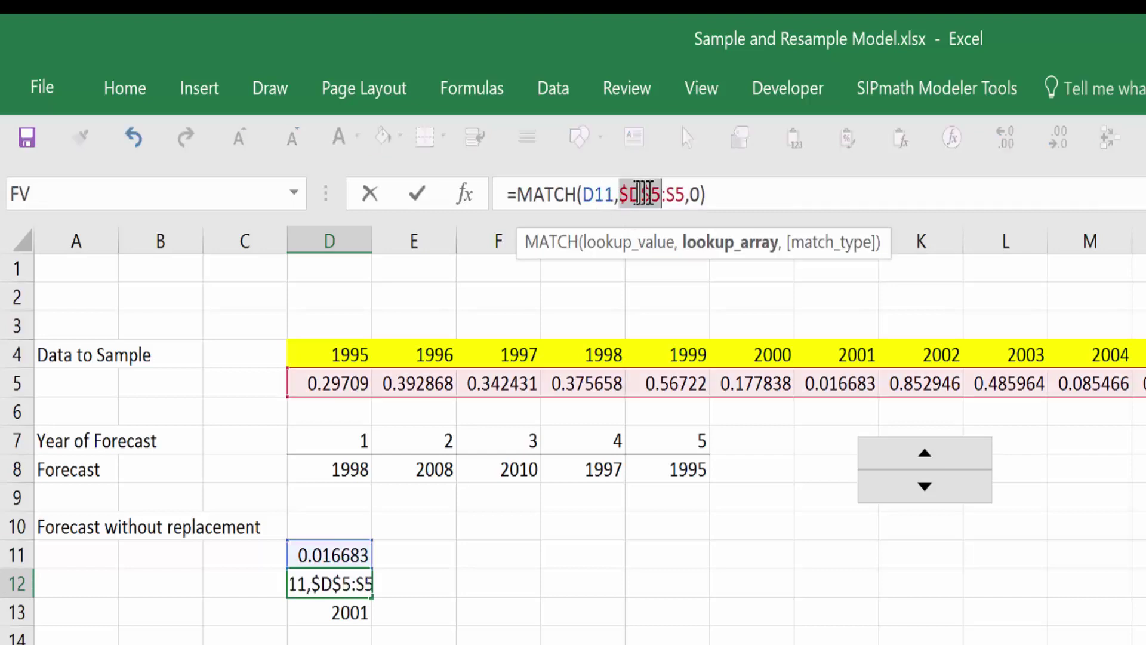
pyautogui.click(667, 194)
pyautogui.press('F4')
pyautogui.hotkey('ctrl', 'Return')
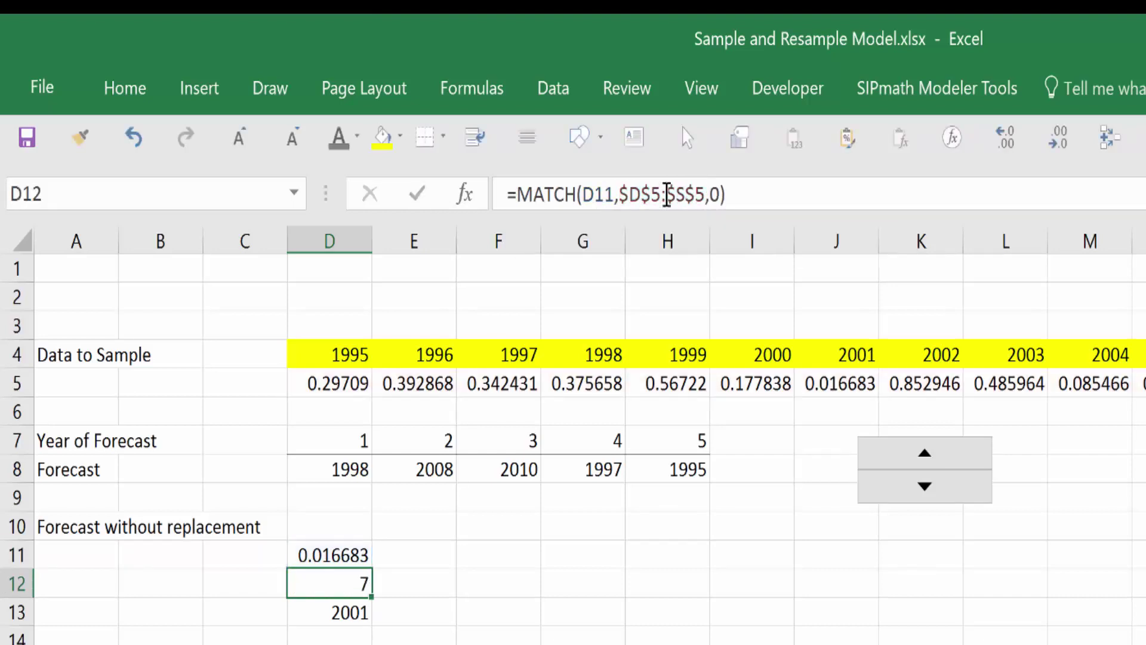
# Make the INDEX year range in D13 absolute as $D$4:$S$4, then select D11:D13.
pyautogui.press('Down')
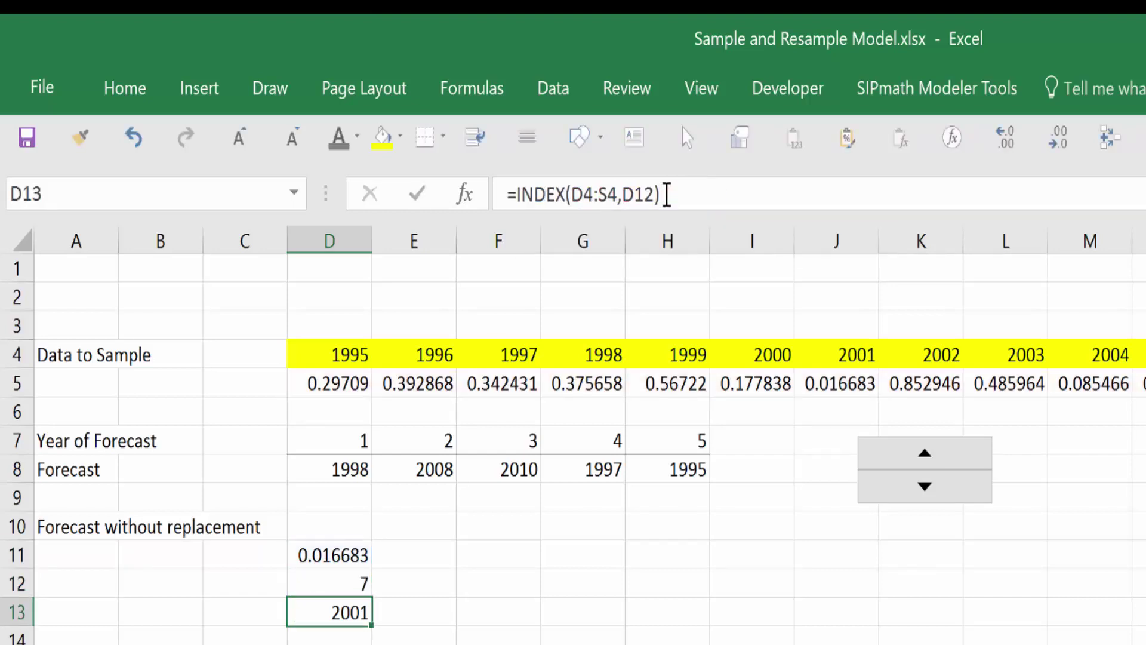
pyautogui.click(589, 196)
pyautogui.press('F4')
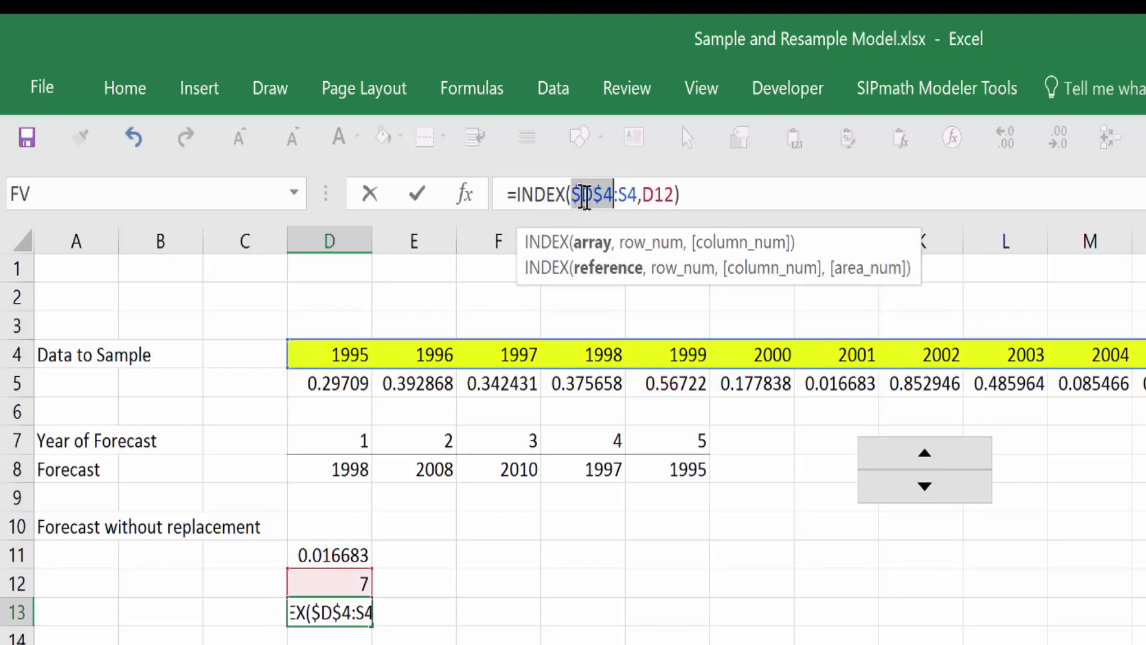
pyautogui.click(621, 195)
pyautogui.press('F4')
pyautogui.hotkey('ctrl', 'Return')
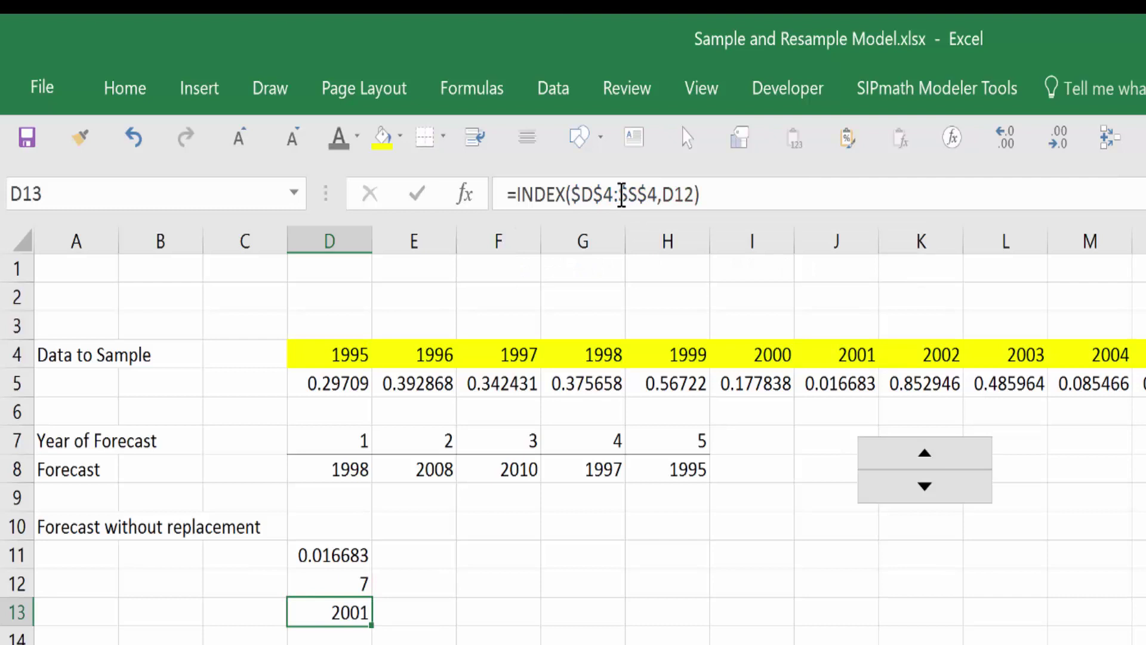
pyautogui.press('Up')
pyautogui.press('Up')
pyautogui.hotkey('shift', 'Down')
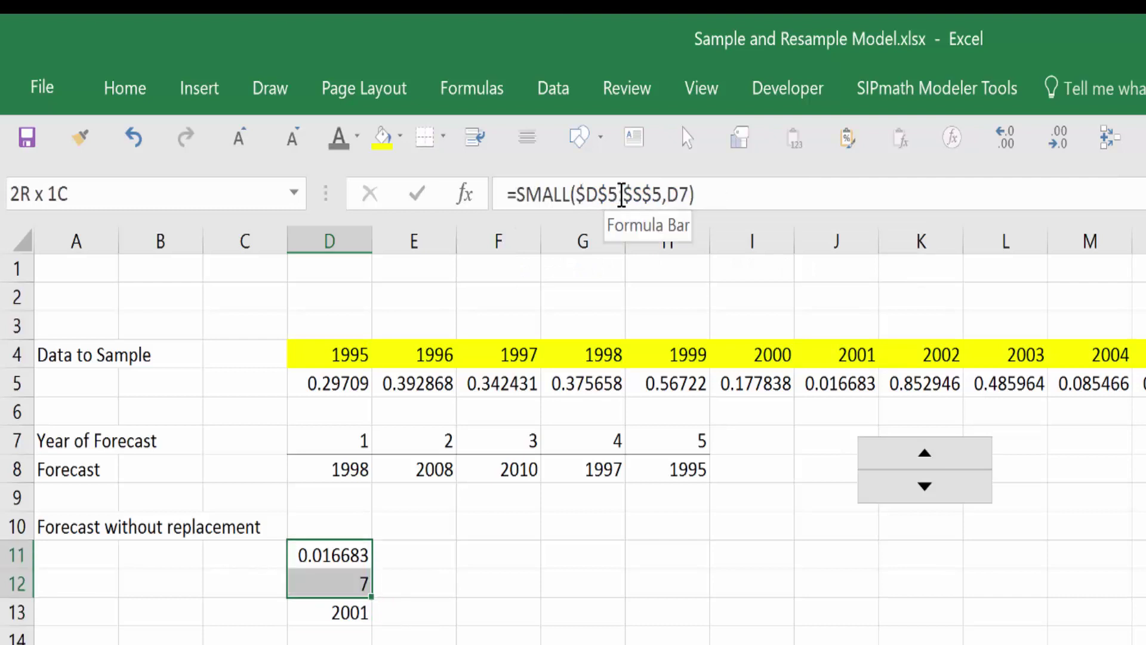
# Copy the D11:D13 formulas across to column H, yielding years 2001, 2004, 2000, 2009 and 1995.
pyautogui.hotkey('shift', 'Down')
pyautogui.hotkey('ctrl', 'c')
pyautogui.hotkey('shift', 'Right')
pyautogui.hotkey('shift', 'Right')
pyautogui.hotkey('shift', 'Right')
pyautogui.hotkey('shift', 'Right')
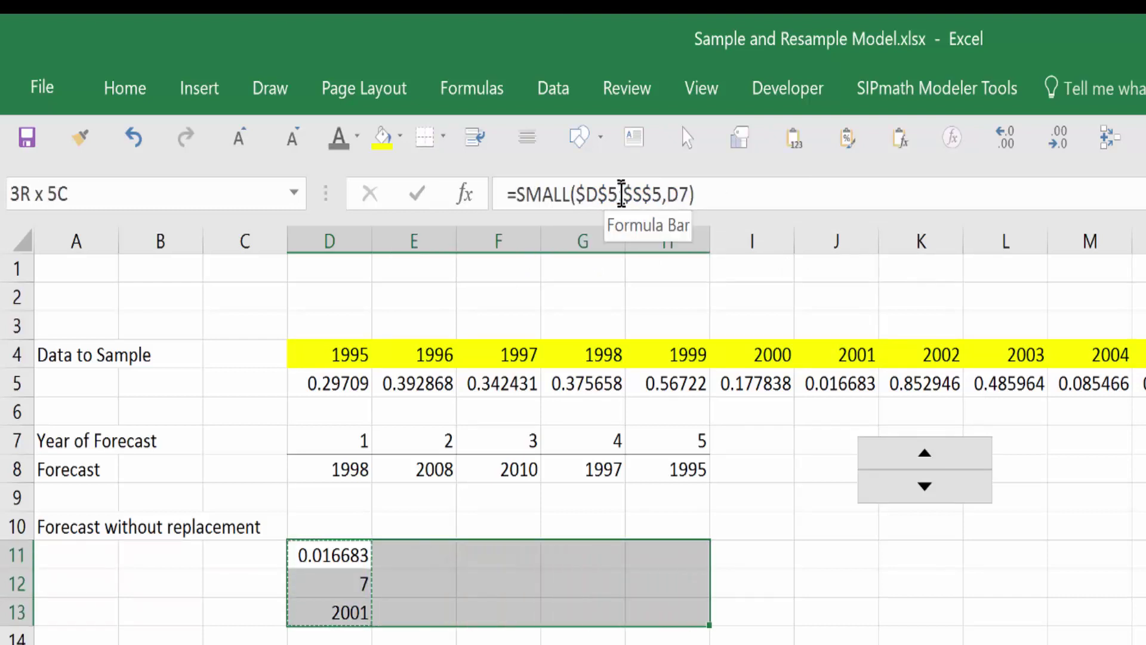
pyautogui.hotkey('ctrl', 'v')
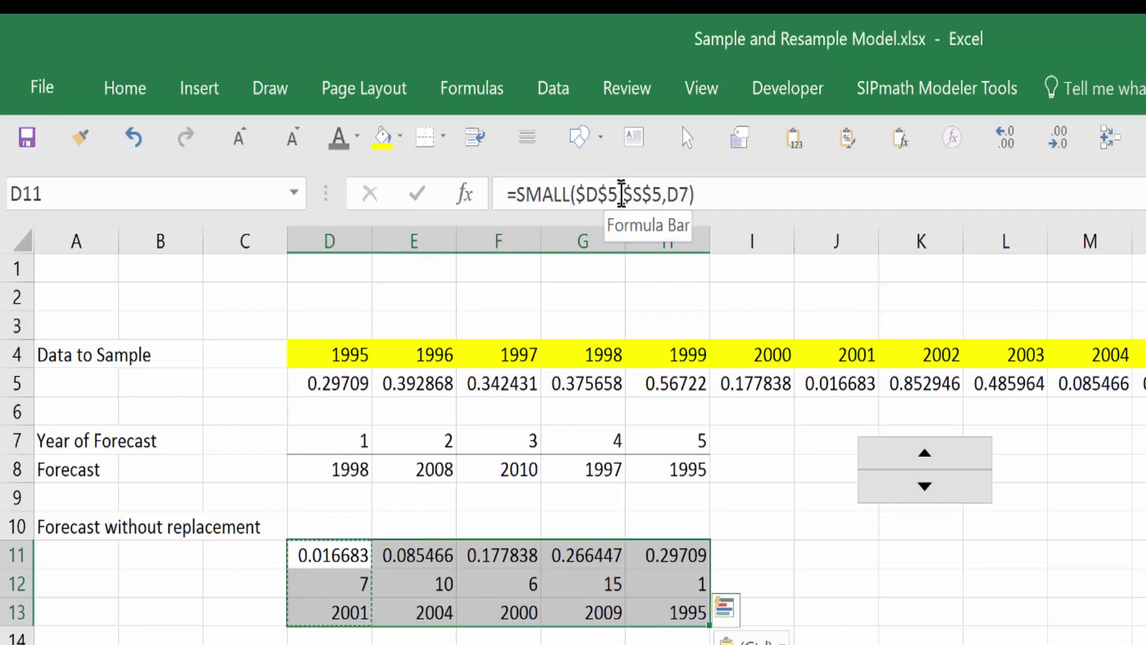
pyautogui.press('Down')
pyautogui.press('Down')
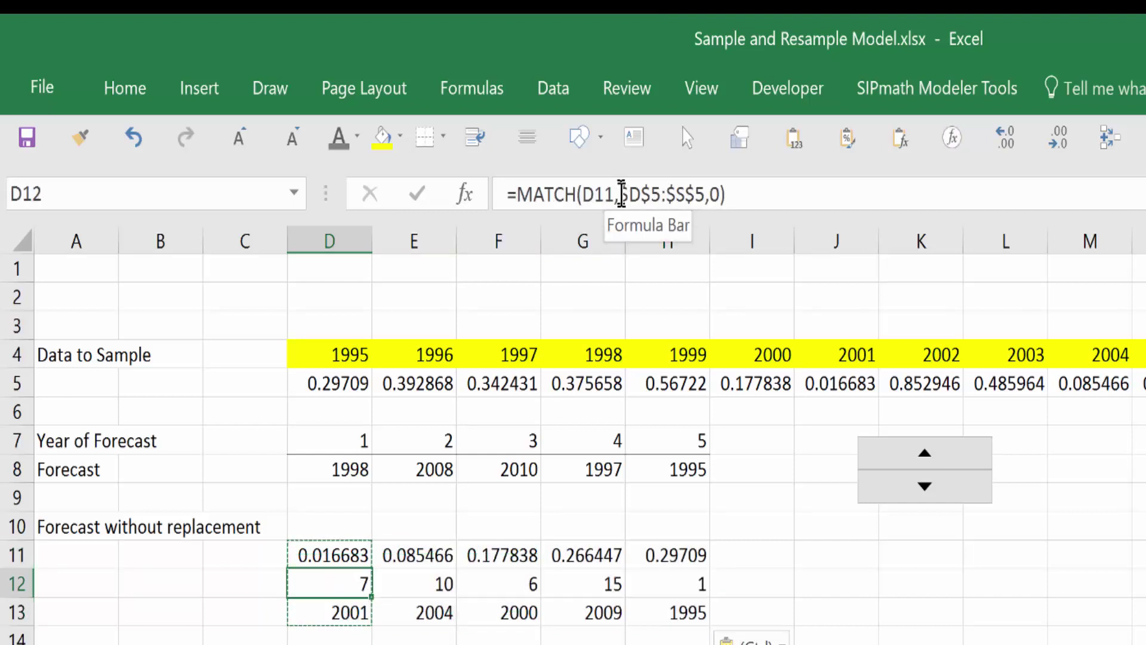
pyautogui.press('Left')
pyautogui.press('Left')
pyautogui.press('Left')
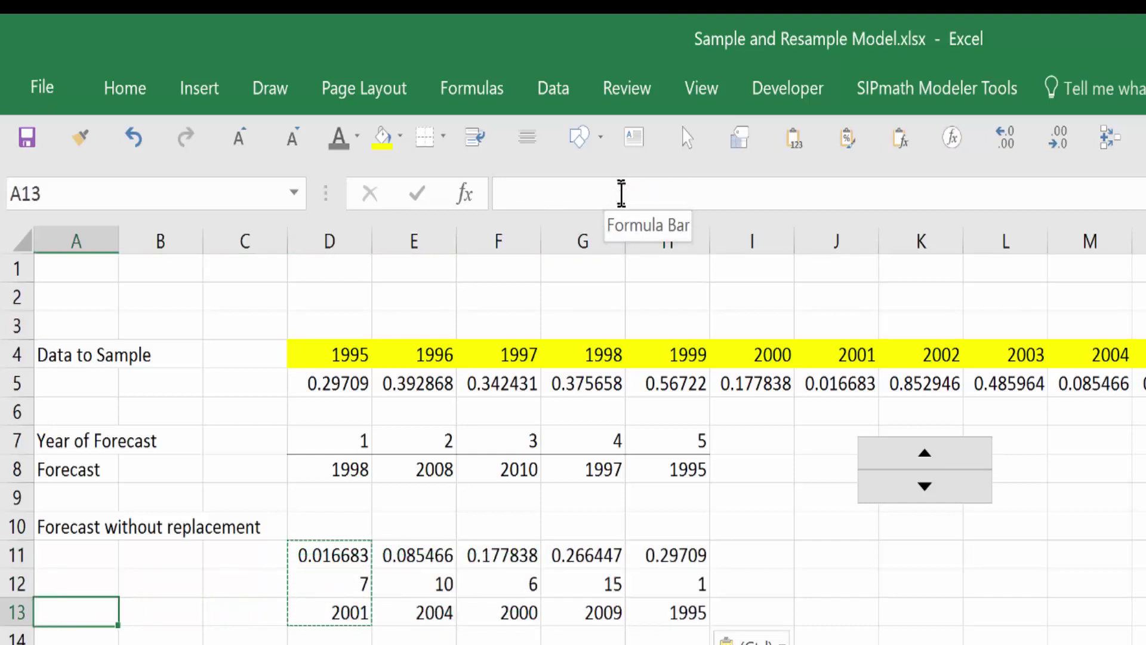
# Enter the label 'Forecast year without replacement' in cell A13.
pyautogui.write('Forcast')
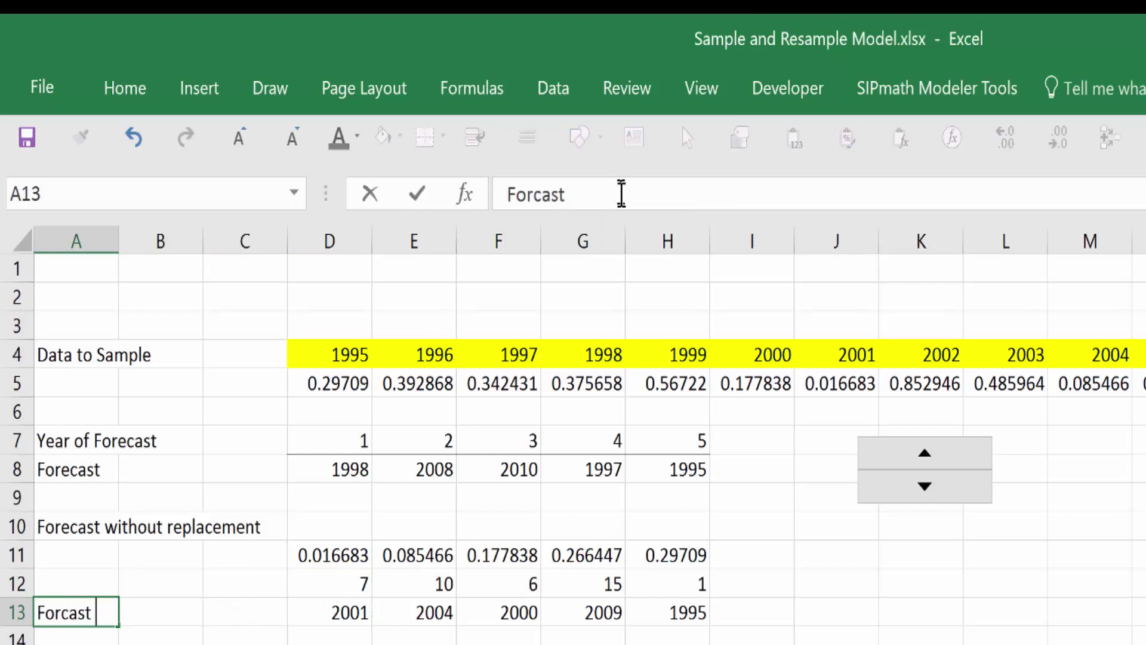
pyautogui.press('BackSpace')
pyautogui.press('BackSpace')
pyautogui.press('BackSpace')
pyautogui.press('BackSpace')
pyautogui.press('BackSpace')
pyautogui.write('ecast year ')
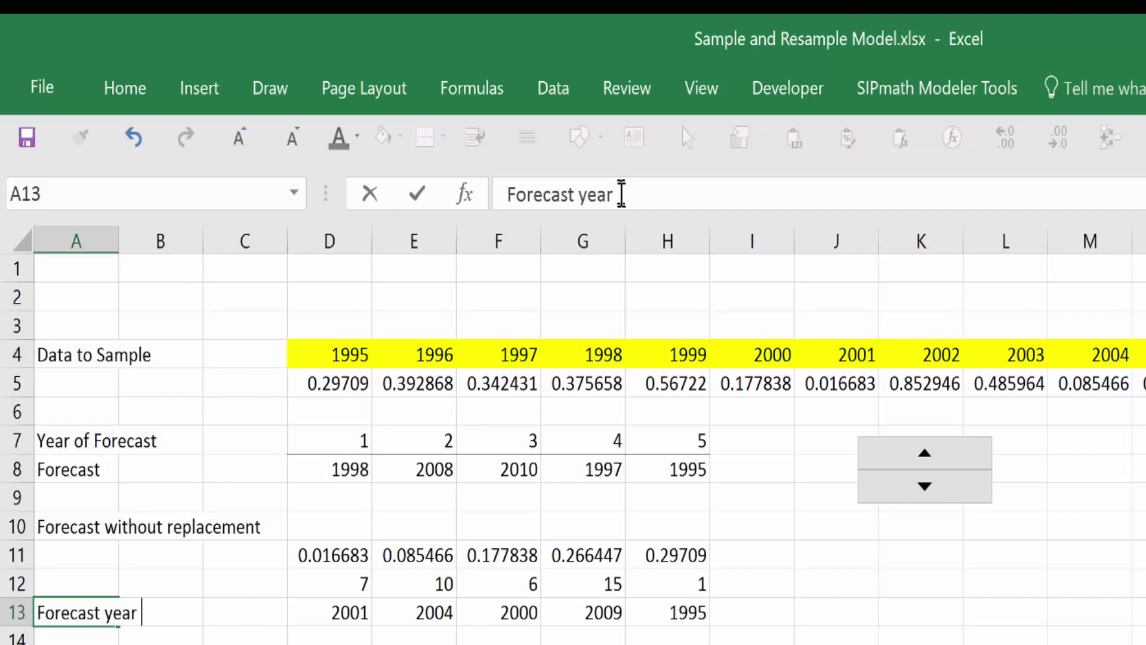
pyautogui.write('without re')
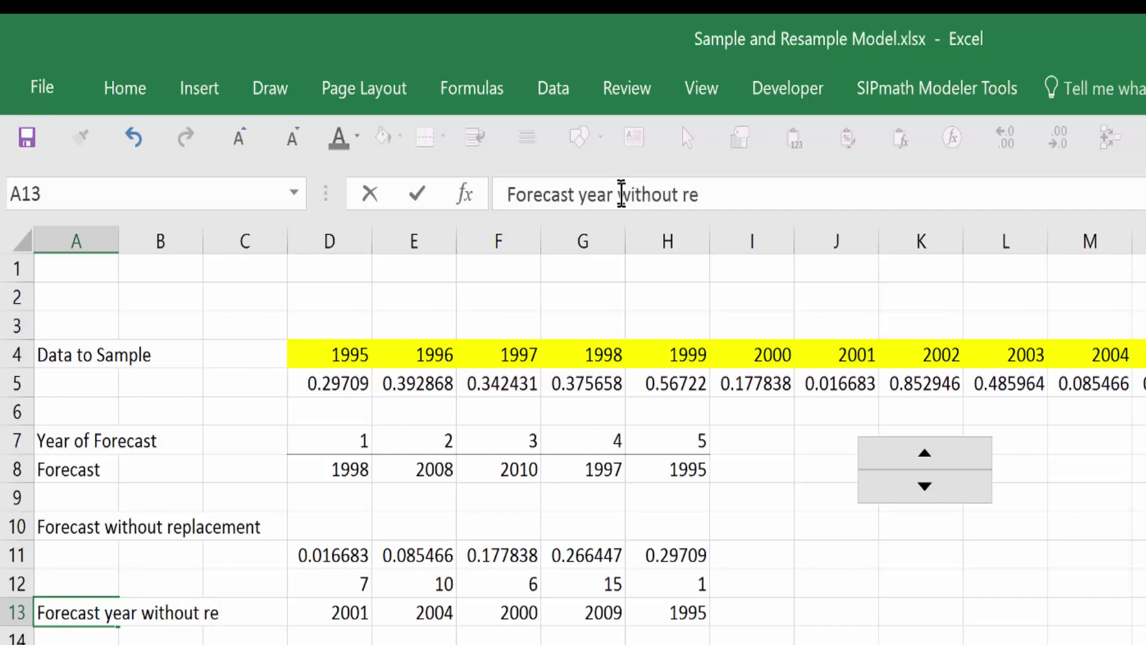
pyautogui.write('placement')
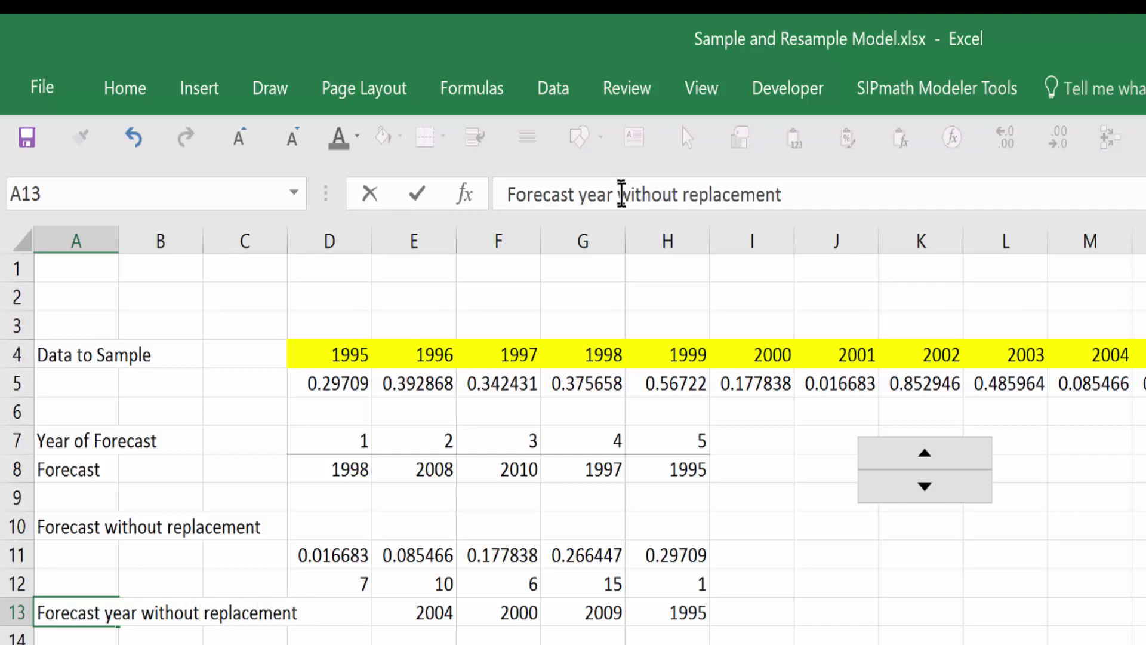
pyautogui.hotkey('ctrl', 'Return')
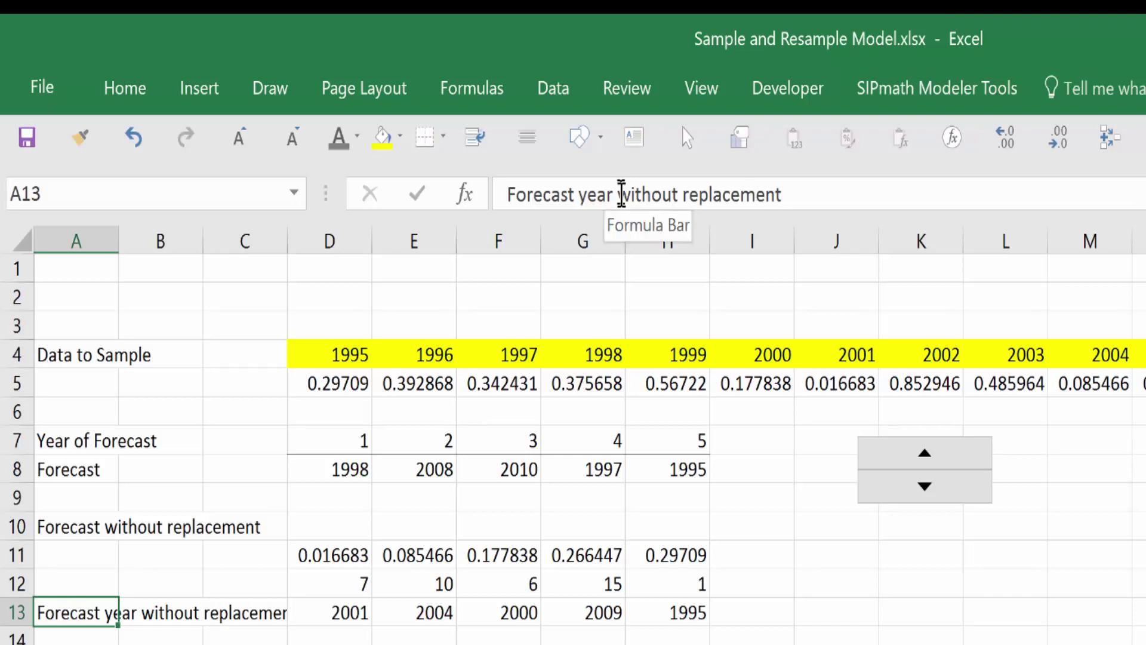